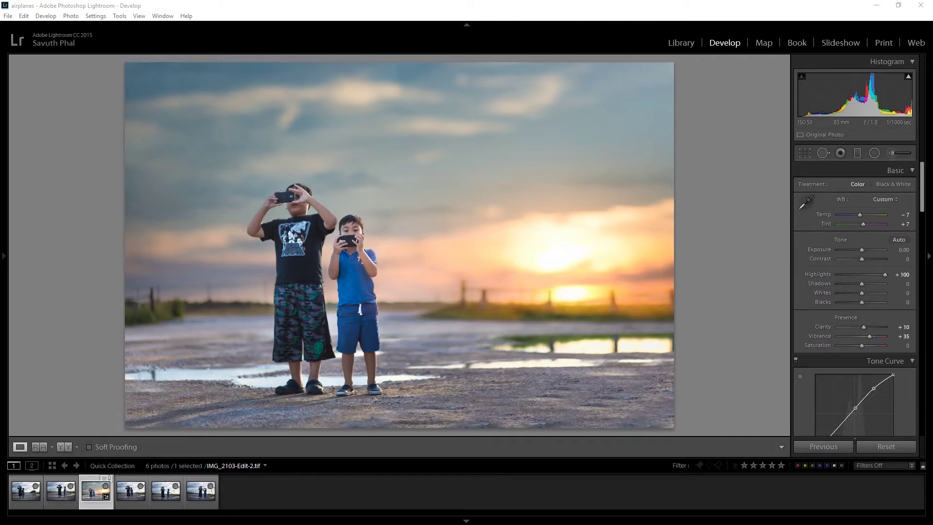
# Load the original raw photo IMG_2103.CR2 from the Develop filmstrip.
pyautogui.click(412, 167)
pyautogui.click(136, 504)
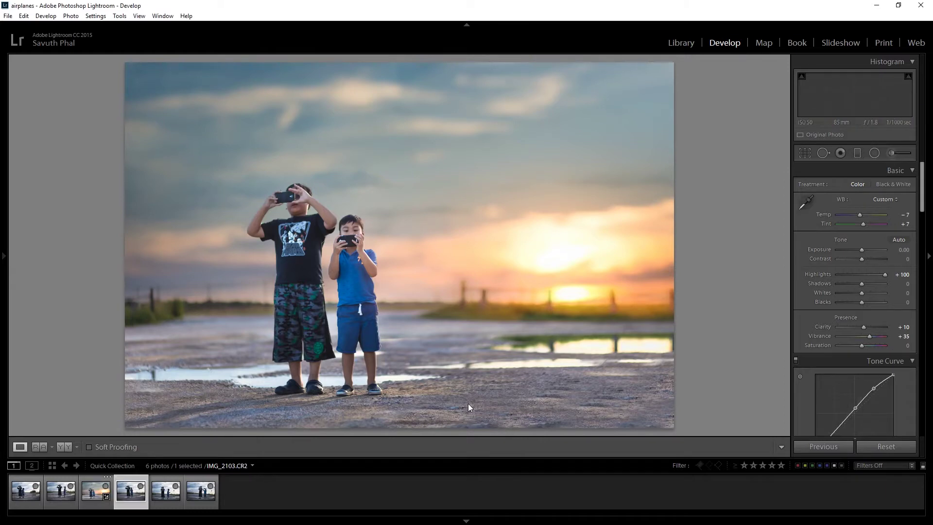
# After previewing the sunset edit, set Highlights −100, Shadows +33 and Whites −100 on the raw photo.
pyautogui.click(95, 505)
pyautogui.click(142, 497)
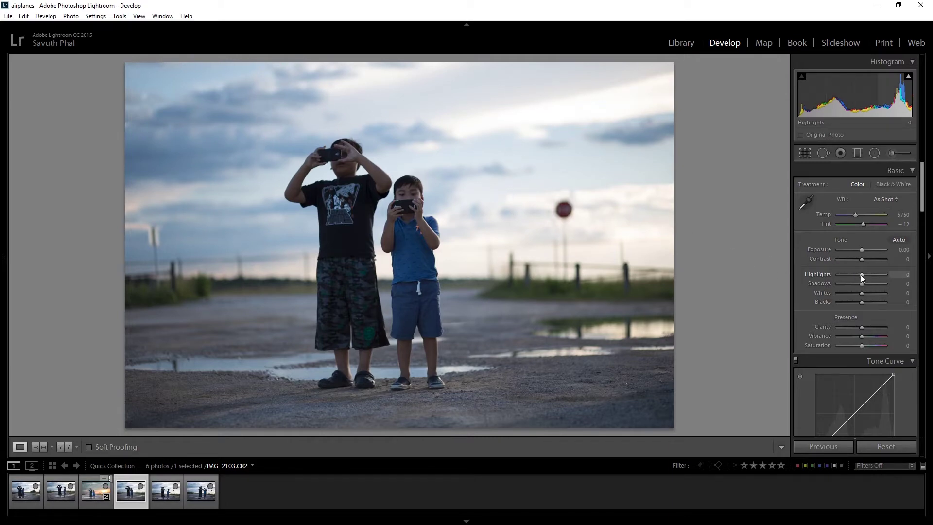
pyautogui.moveTo(862, 275); pyautogui.dragTo(750, 275)
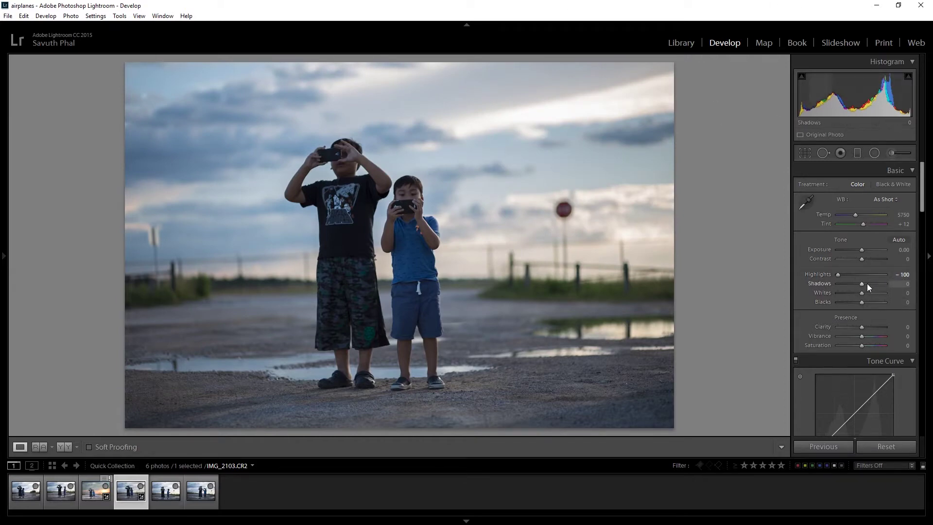
pyautogui.moveTo(862, 283); pyautogui.dragTo(875, 286)
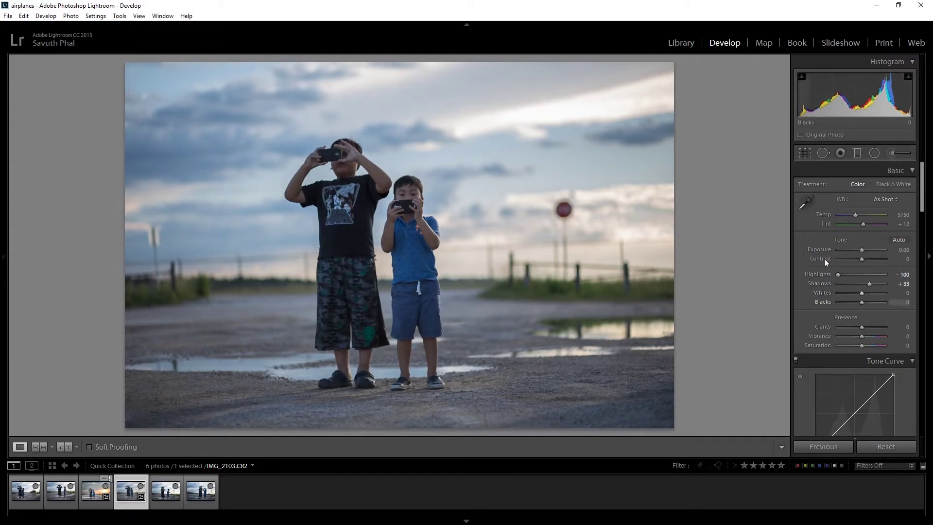
pyautogui.moveTo(856, 291); pyautogui.dragTo(816, 296)
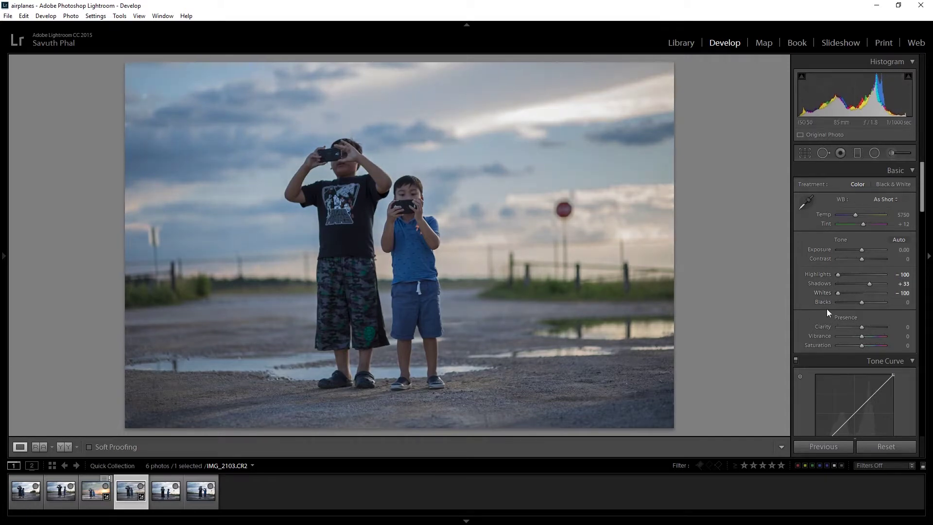
# Compare before and after, then set Blacks +30 and Clarity +15.
pyautogui.press('\\')
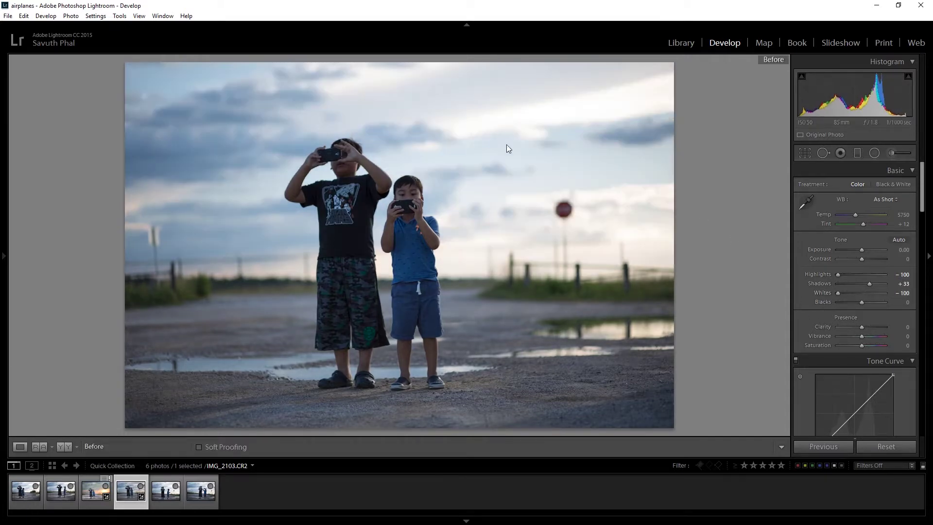
pyautogui.press('\\')
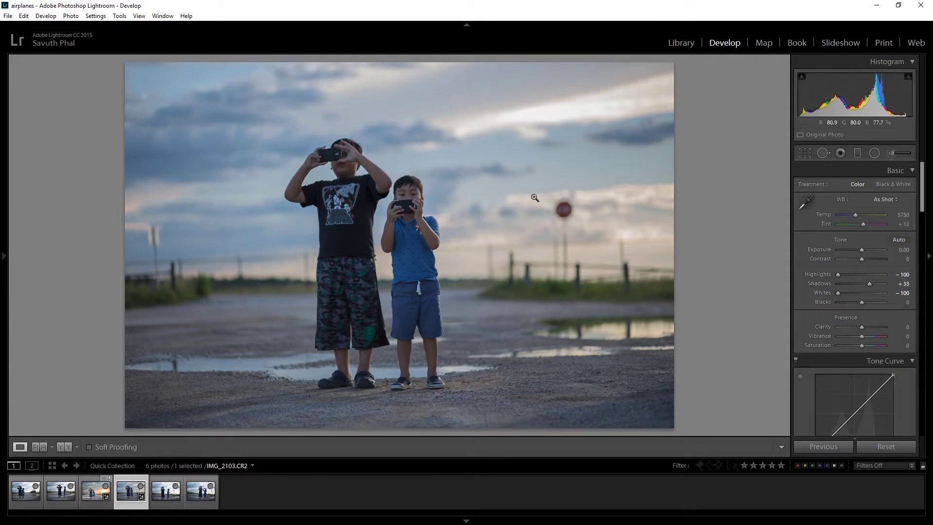
pyautogui.press('\\')
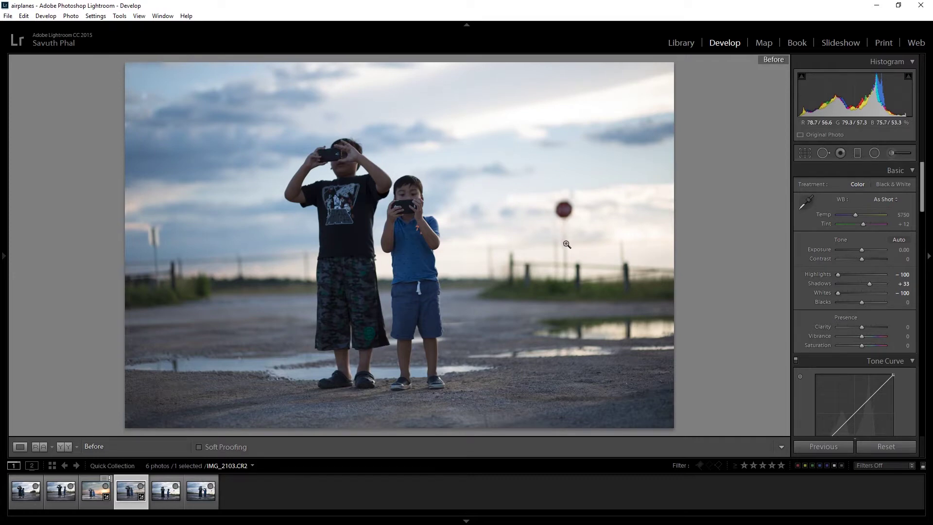
pyautogui.press('\\')
pyautogui.moveTo(904, 302)
pyautogui.mouseDown()
pyautogui.moveTo(917, 309)
pyautogui.moveTo(902, 305)
pyautogui.mouseUp()
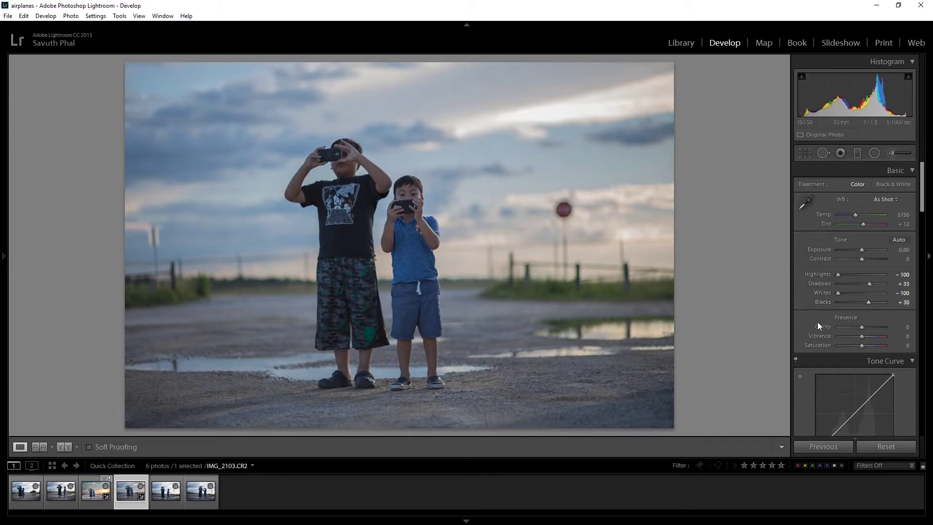
pyautogui.moveTo(920, 206); pyautogui.dragTo(920, 217)
pyautogui.click(908, 260)
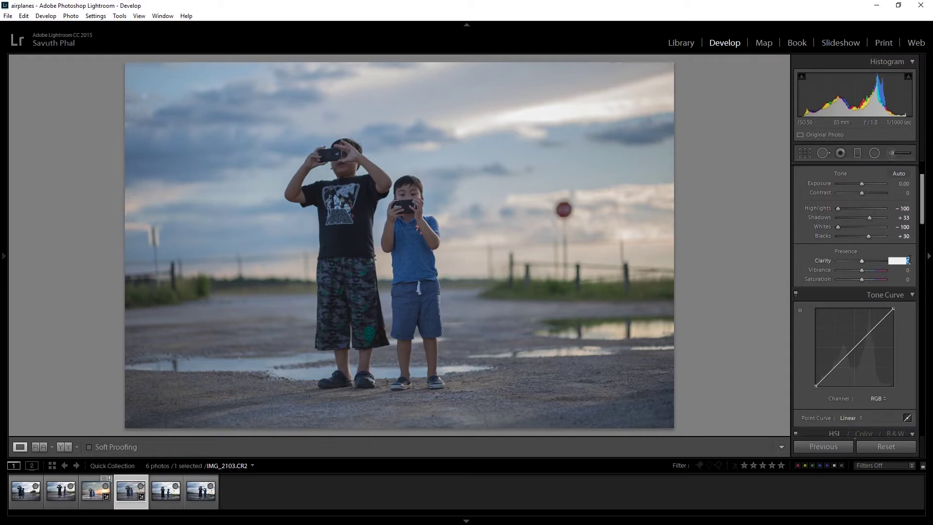
pyautogui.write('15')
pyautogui.press('Return')
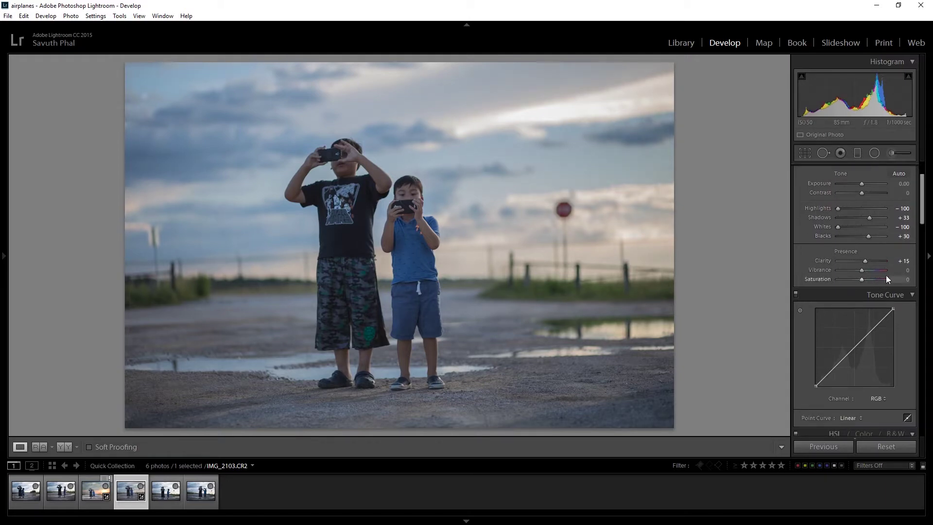
pyautogui.scroll(-5, 861, 205)
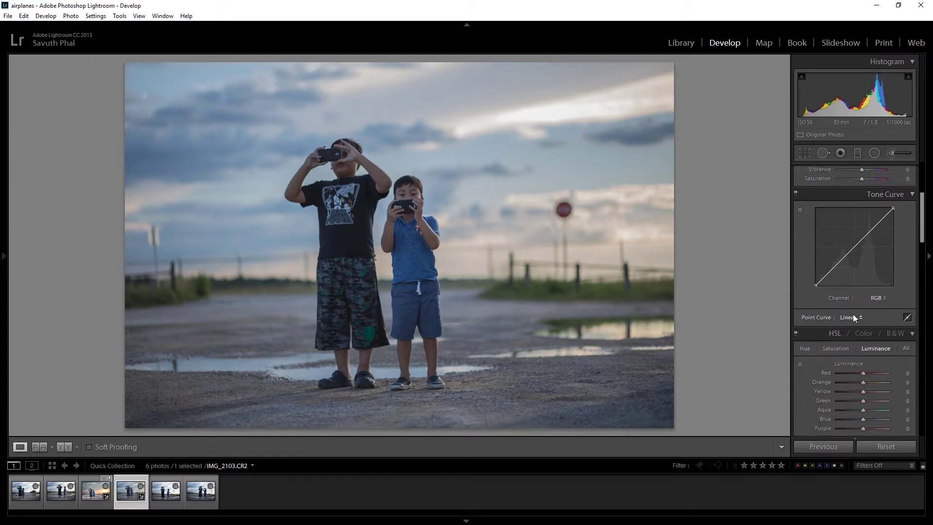
# Apply the Medium Contrast point curve preset, undoing an accidental photo removal.
pyautogui.click(850, 317)
pyautogui.click(847, 341)
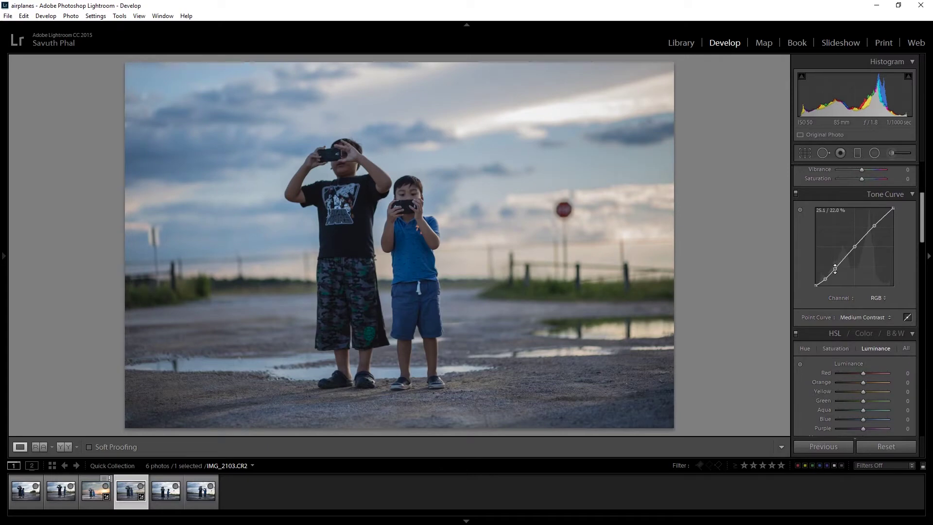
pyautogui.press('Delete')
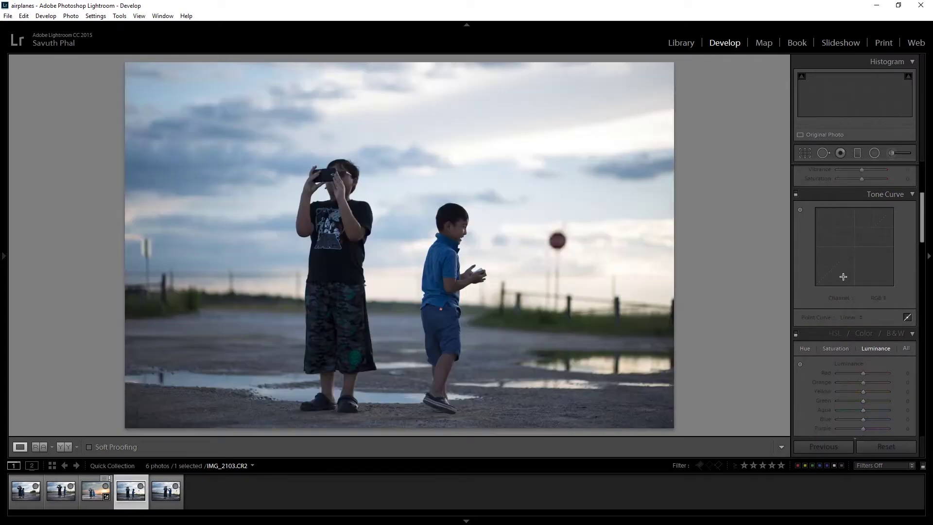
pyautogui.hotkey('ctrl', 'z')
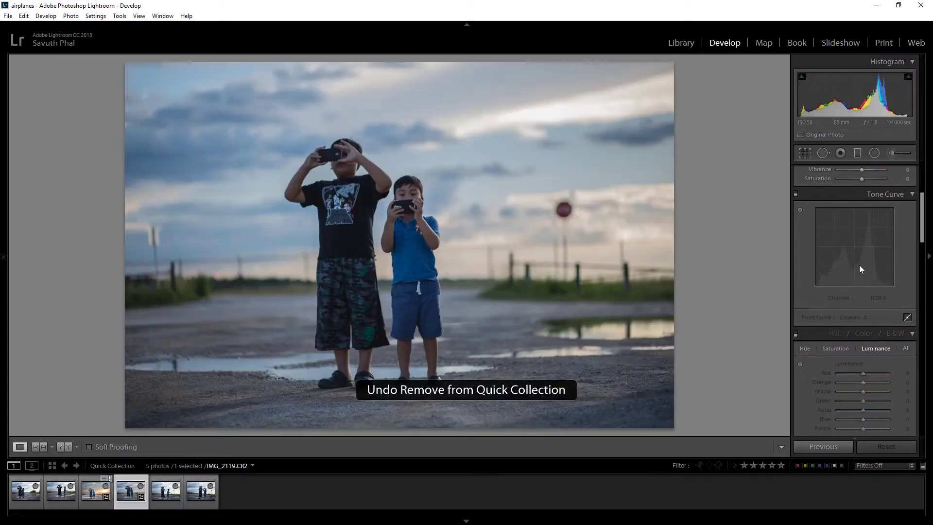
# Customize the tone curve: remove the lower point, lift a midtone point, and compare on/off.
pyautogui.moveTo(835, 268); pyautogui.dragTo(825, 279)
pyautogui.doubleClick(825, 279)
pyautogui.moveTo(855, 247); pyautogui.dragTo(870, 224)
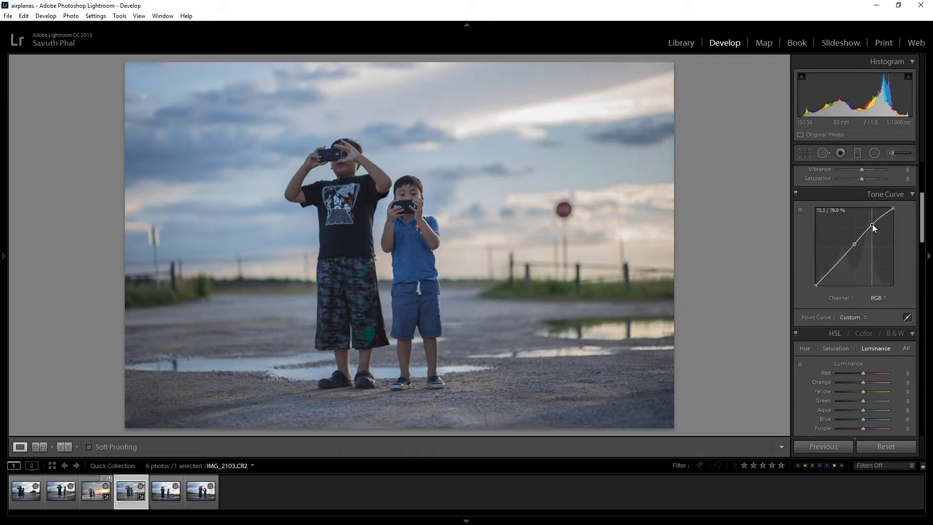
pyautogui.click(796, 194)
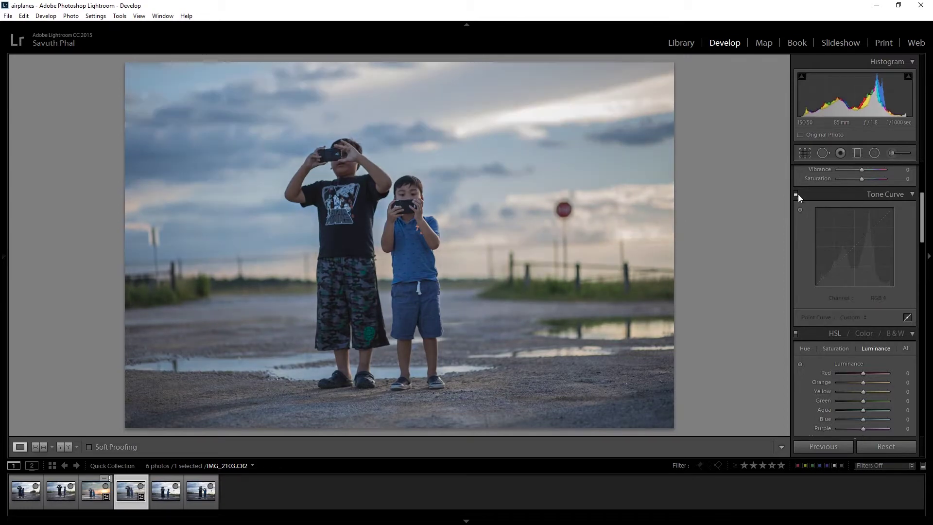
pyautogui.click(797, 194)
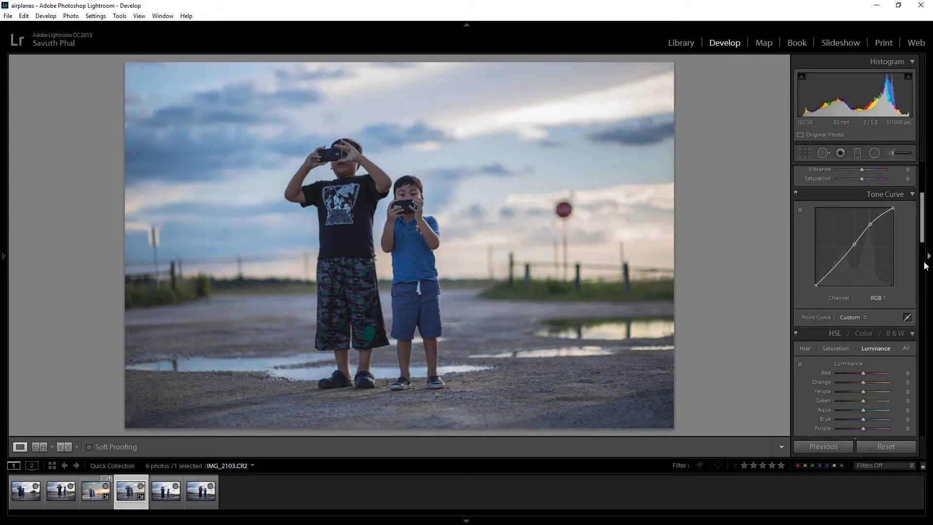
pyautogui.scroll(-2, 922, 249)
pyautogui.scroll(-3, 921, 249)
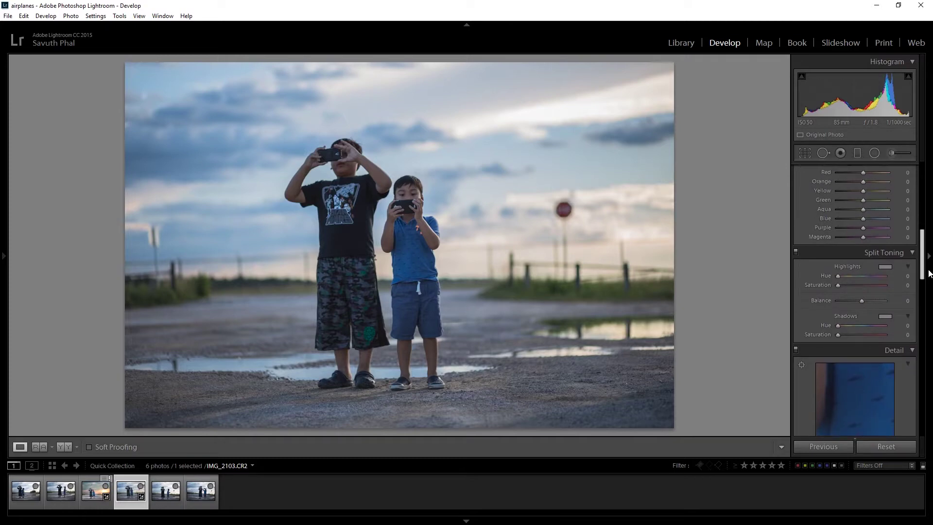
pyautogui.moveTo(929, 261)
pyautogui.mouseDown()
pyautogui.moveTo(923, 277)
pyautogui.moveTo(925, 248)
pyautogui.moveTo(919, 308)
pyautogui.moveTo(902, 330)
pyautogui.mouseUp()
# Enable lens profile corrections, toggling them off and on to compare.
pyautogui.click(826, 336)
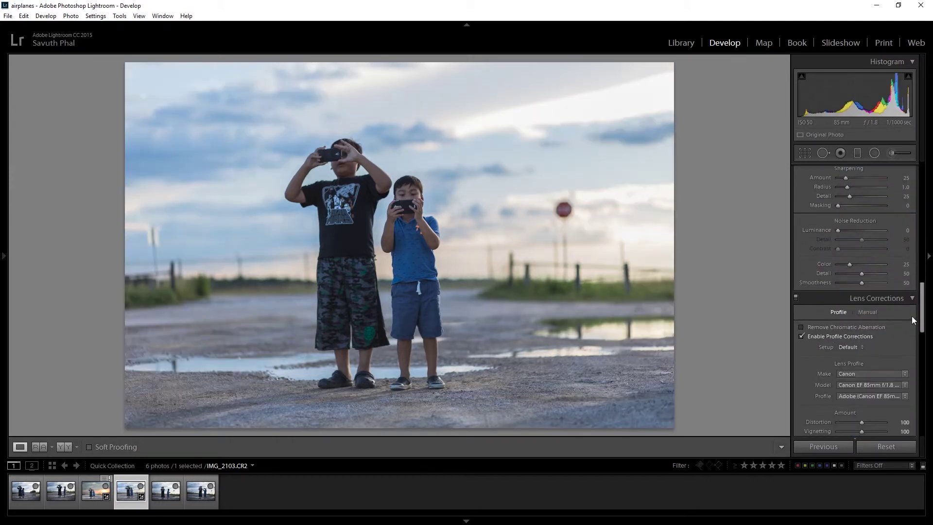
pyautogui.scroll(-2, 838, 309)
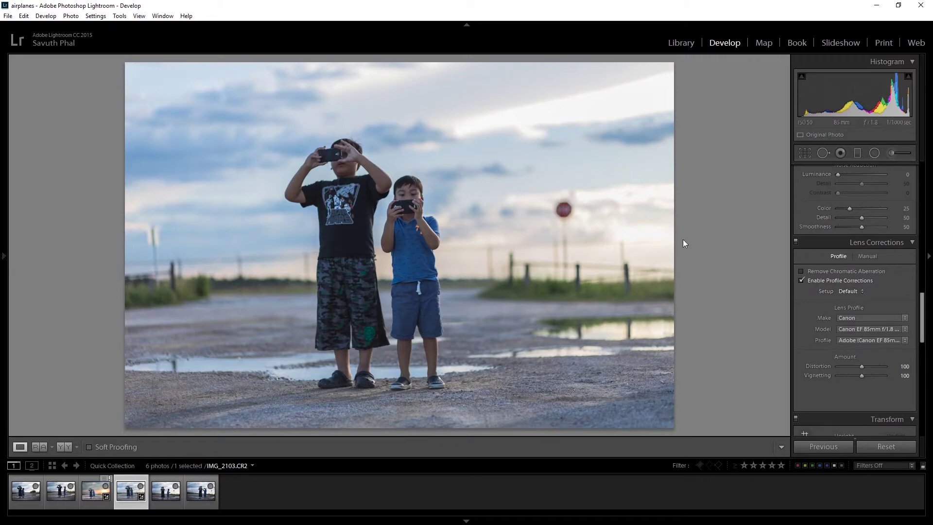
pyautogui.click(801, 281)
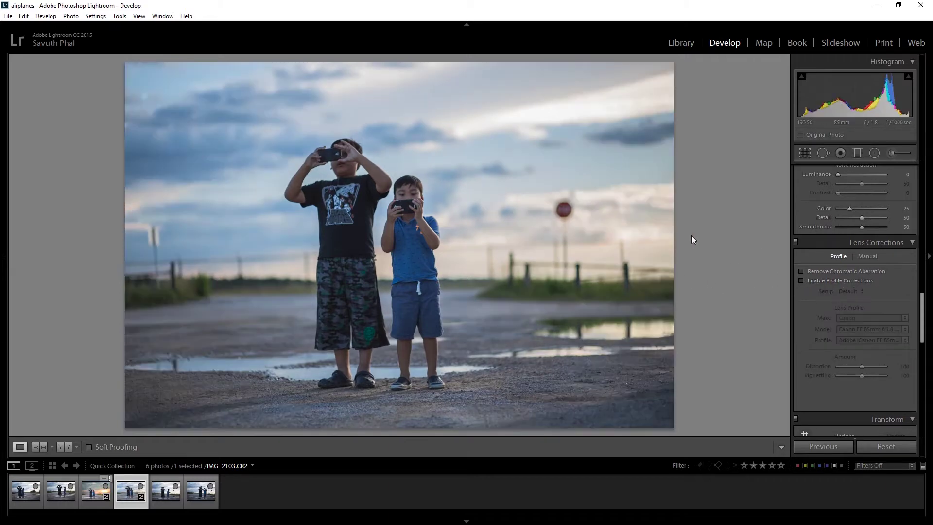
pyautogui.click(801, 280)
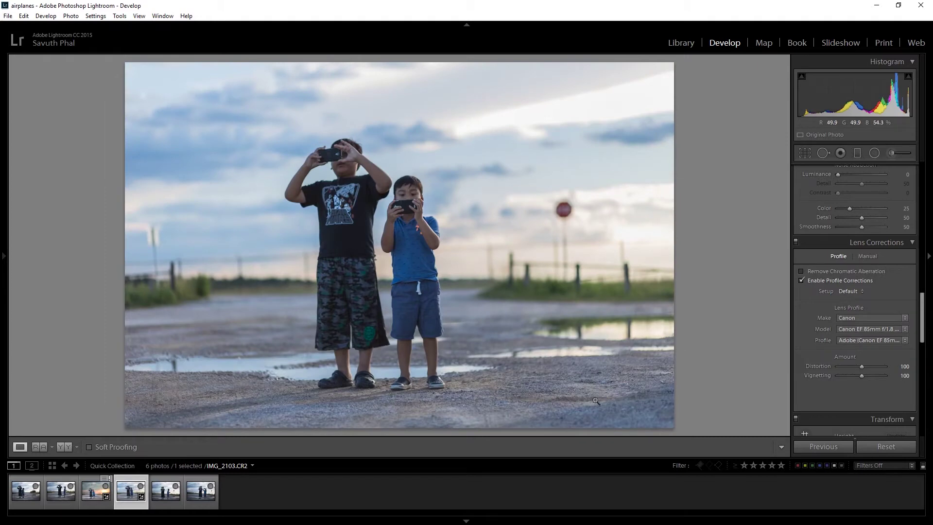
pyautogui.moveTo(922, 322)
pyautogui.mouseDown()
pyautogui.moveTo(923, 419)
pyautogui.moveTo(922, 209)
pyautogui.mouseUp()
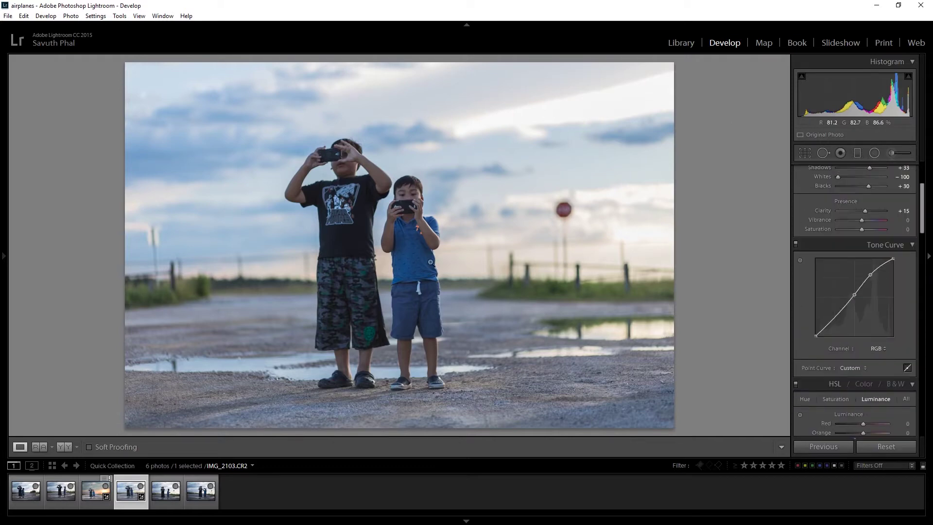
pyautogui.rightClick(343, 195)
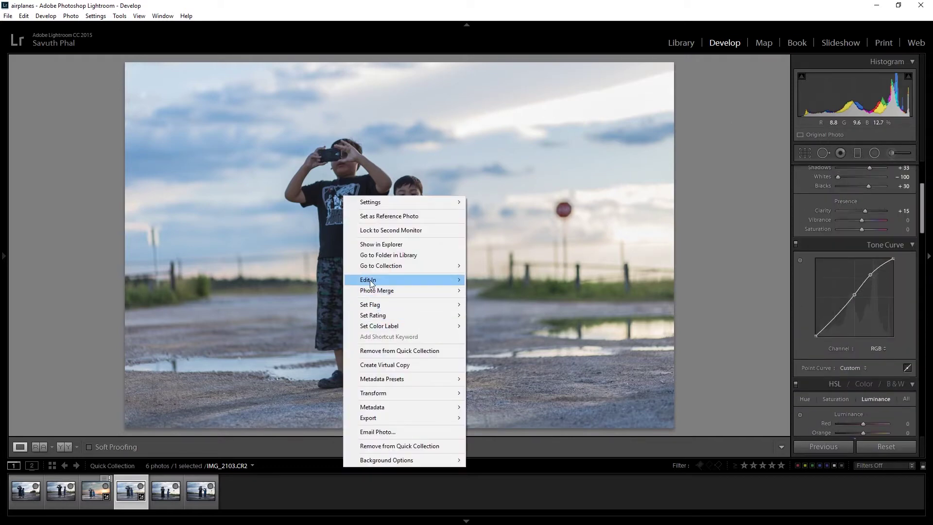
# Open the photo in Photoshop CC 2015 and unlock the Background as Layer 0.
pyautogui.moveTo(368, 280)
pyautogui.click(298, 279)
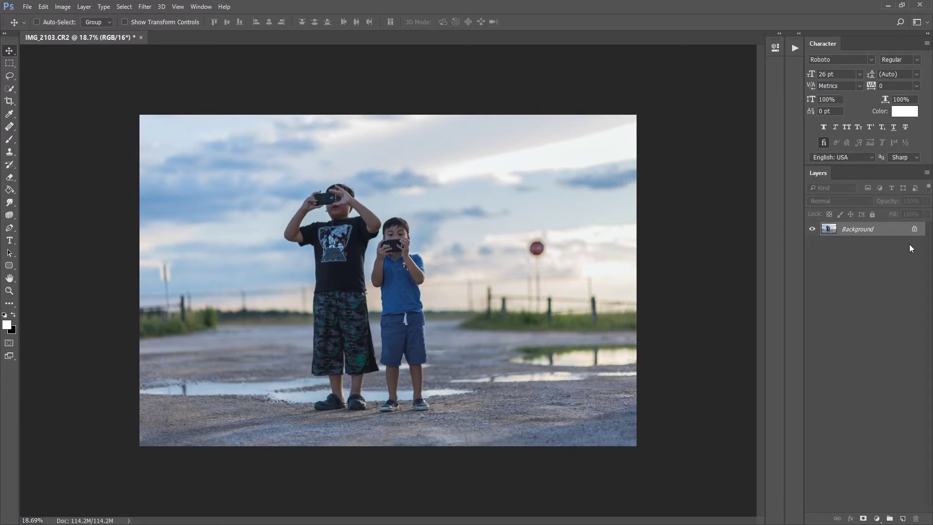
pyautogui.click(914, 229)
# Expand the crop past the photo, adding transparent space above and to the right.
pyautogui.press('c')
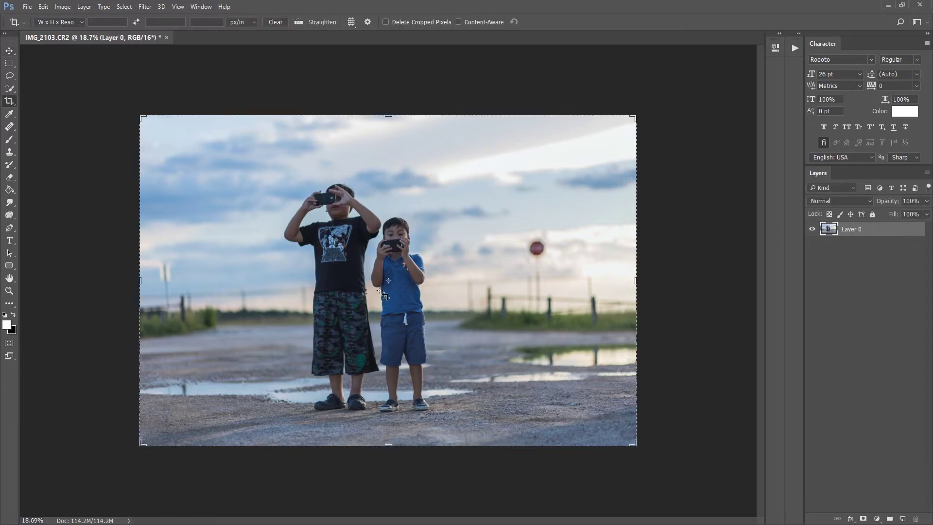
pyautogui.click(441, 264)
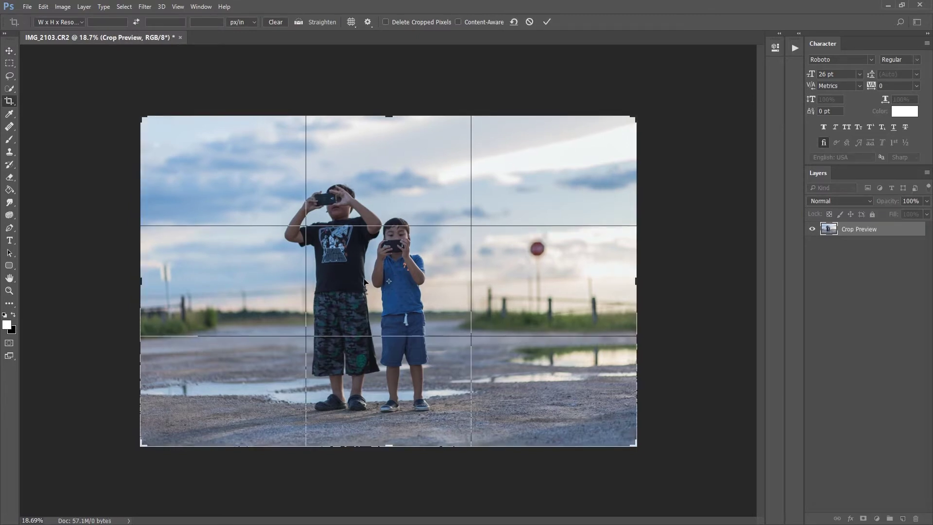
pyautogui.moveTo(348, 265); pyautogui.dragTo(304, 269)
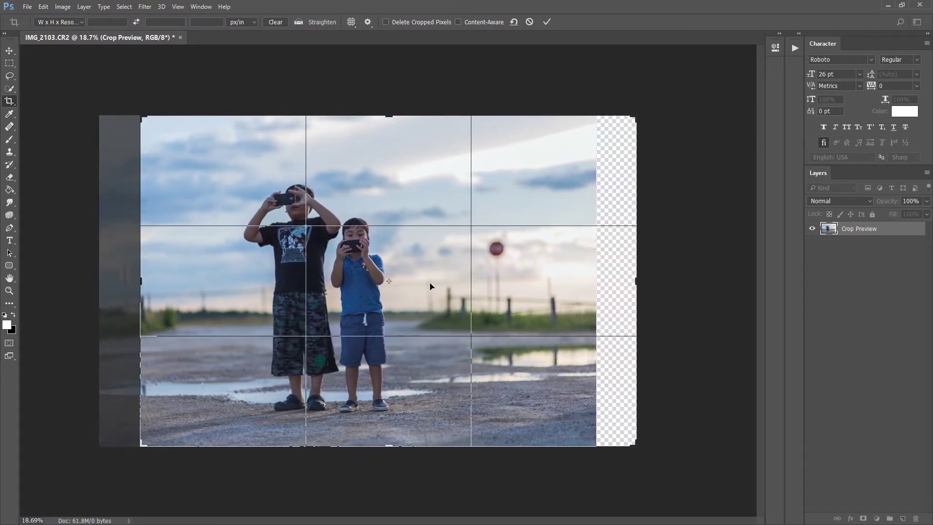
pyautogui.moveTo(555, 268); pyautogui.dragTo(555, 272)
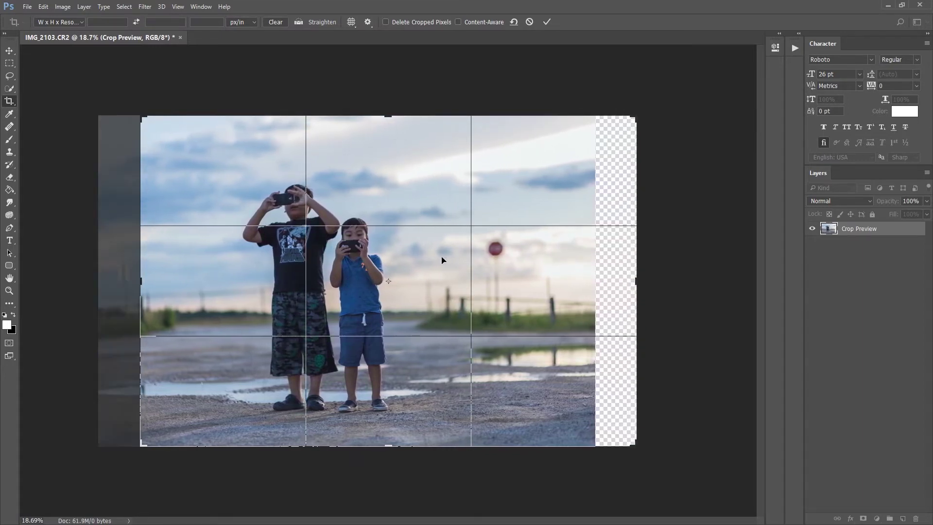
pyautogui.moveTo(638, 282); pyautogui.dragTo(667, 279)
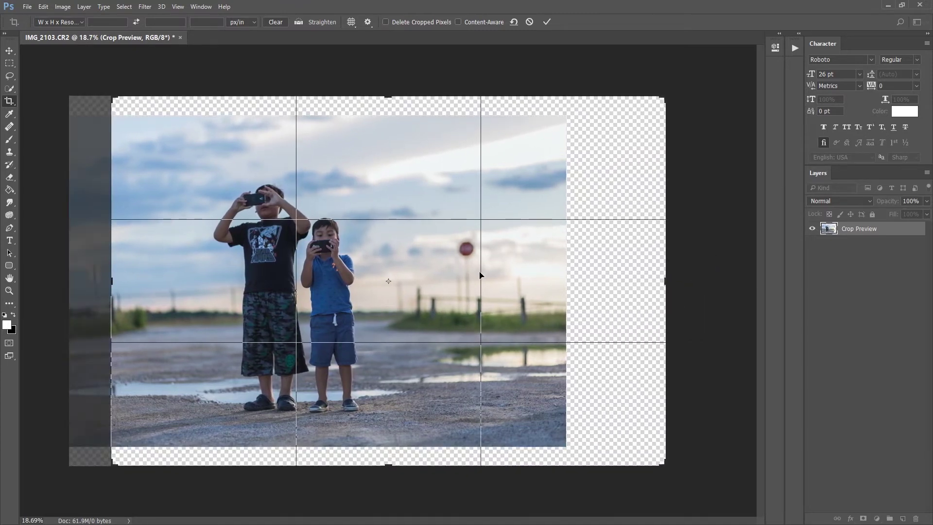
pyautogui.moveTo(491, 275)
pyautogui.mouseDown()
pyautogui.moveTo(485, 298)
pyautogui.moveTo(536, 294)
pyautogui.mouseUp()
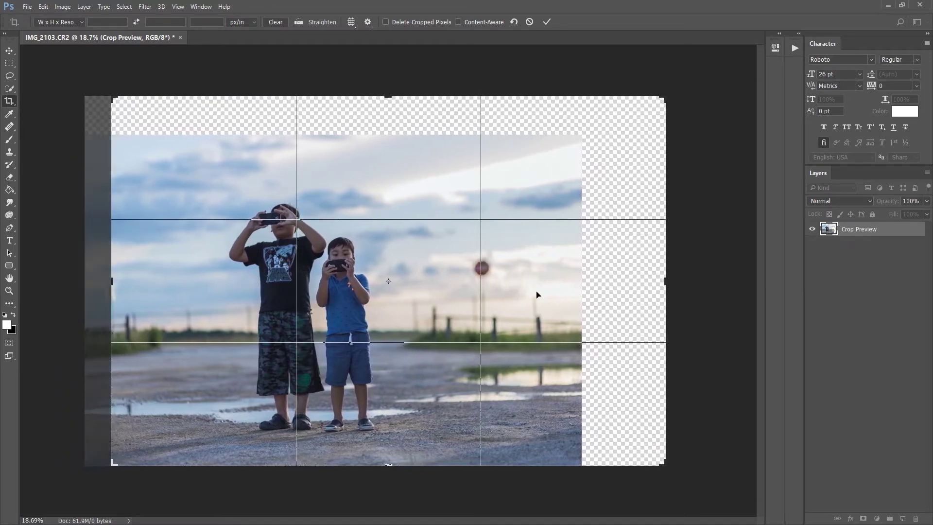
pyautogui.press('Return')
# Select the photo's right-hand band and stretch it out to the canvas's right edge.
pyautogui.press('m')
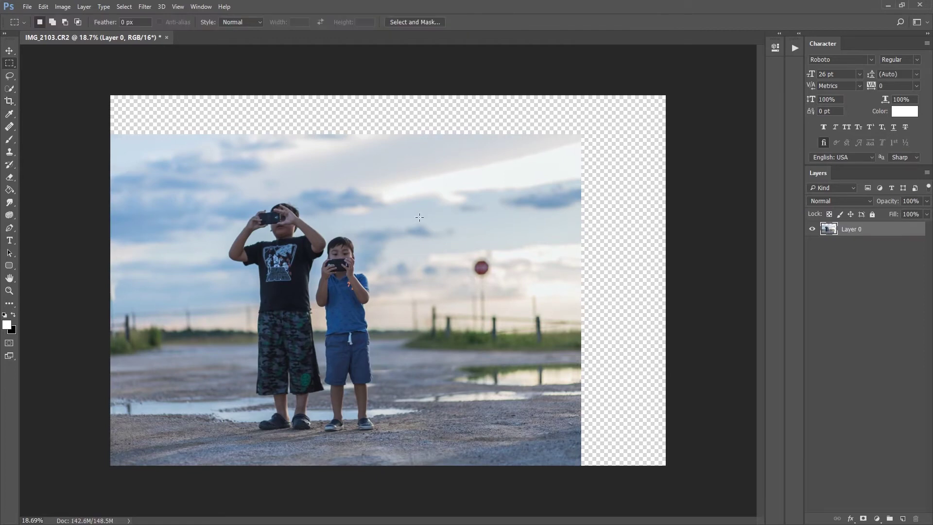
pyautogui.moveTo(411, 149)
pyautogui.mouseDown()
pyautogui.moveTo(375, 73)
pyautogui.moveTo(588, 480)
pyautogui.mouseUp()
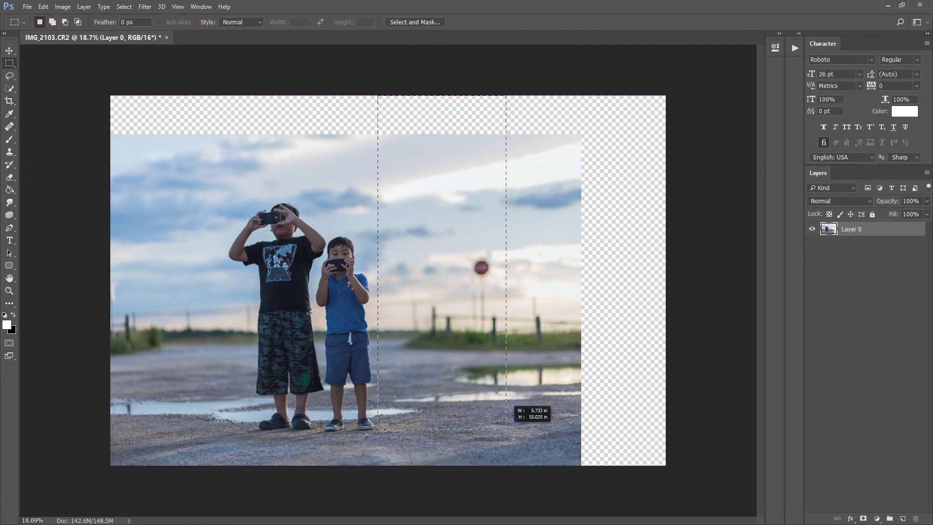
pyautogui.moveTo(588, 480); pyautogui.dragTo(584, 482)
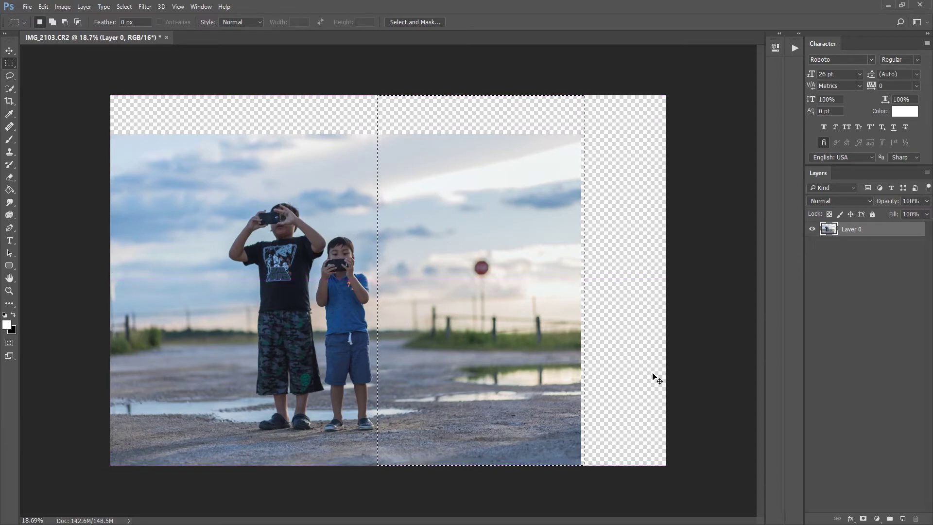
pyautogui.hotkey('ctrl', 't')
pyautogui.moveTo(603, 279); pyautogui.dragTo(693, 280)
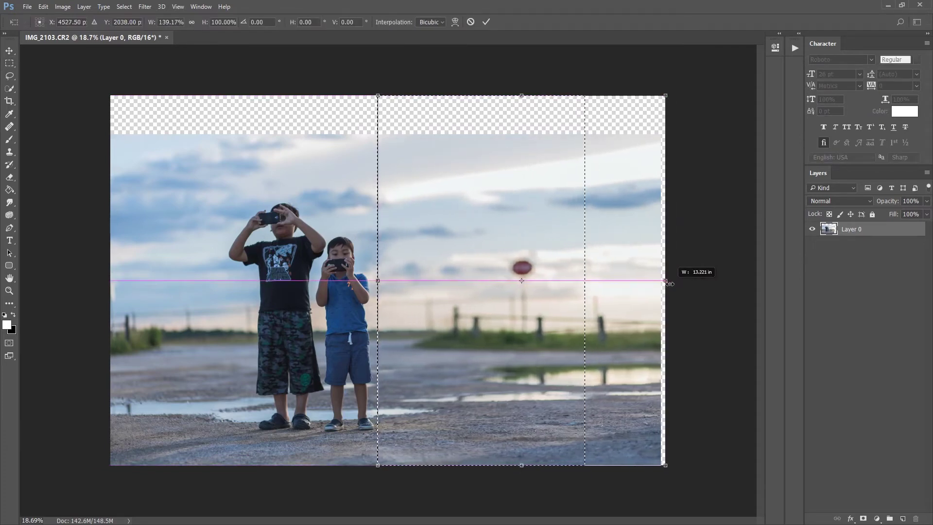
pyautogui.press('Return')
pyautogui.hotkey('ctrl', 'd')
# Select the upper sky band and stretch it up to the canvas top, then zoom out.
pyautogui.moveTo(95, 197); pyautogui.dragTo(711, 130)
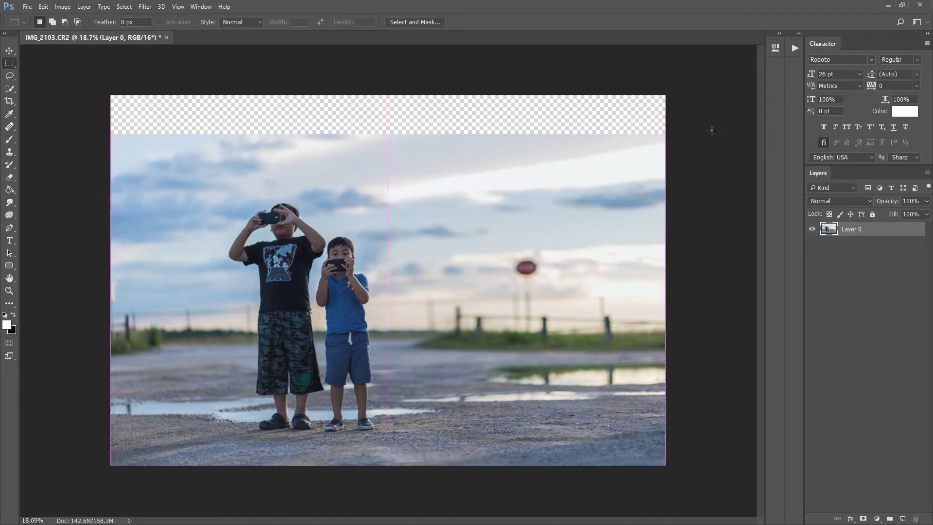
pyautogui.hotkey('ctrl', 't')
pyautogui.moveTo(389, 131)
pyautogui.mouseDown()
pyautogui.moveTo(397, 79)
pyautogui.moveTo(407, 82)
pyautogui.mouseUp()
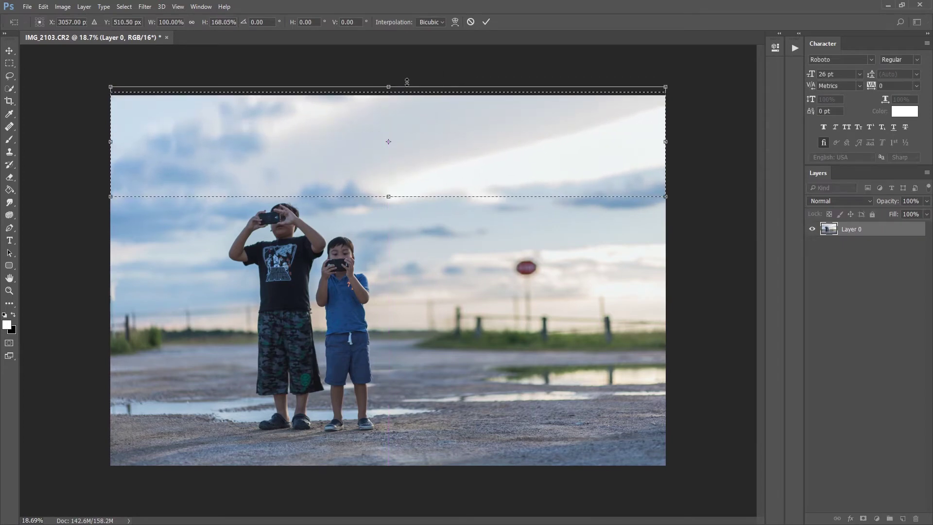
pyautogui.press('Return')
pyautogui.hotkey('ctrl', 'd')
pyautogui.press('z')
pyautogui.keyDown('alt'); pyautogui.click(419, 223); pyautogui.keyUp('alt')
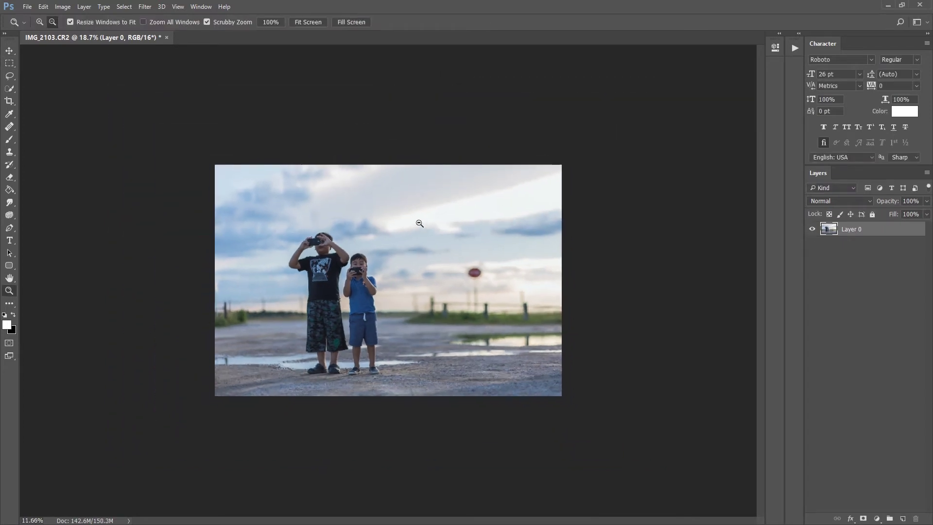
# With a 300 px Clone Stamp, sample nearby sky and paint over the red stop sign.
pyautogui.moveTo(420, 223); pyautogui.dragTo(461, 225)
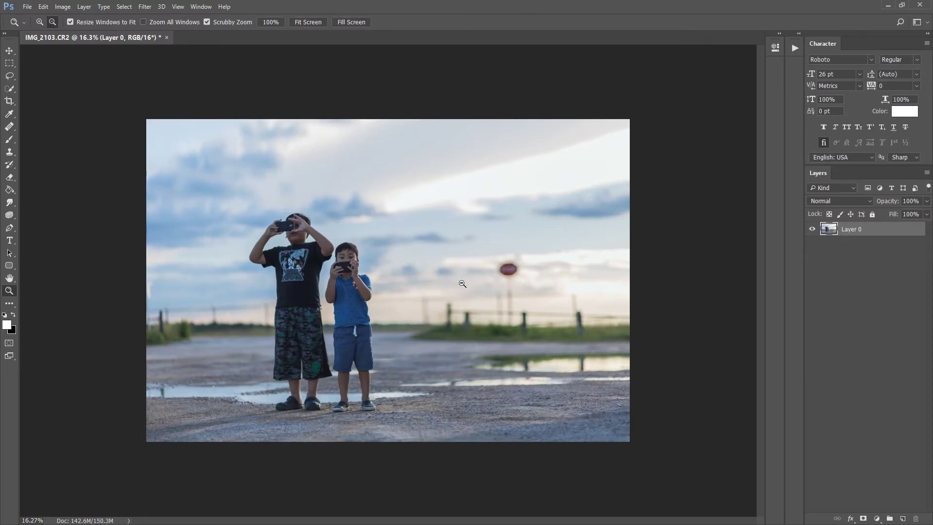
pyautogui.press('s')
pyautogui.press('[')
pyautogui.press('[')
pyautogui.press('[')
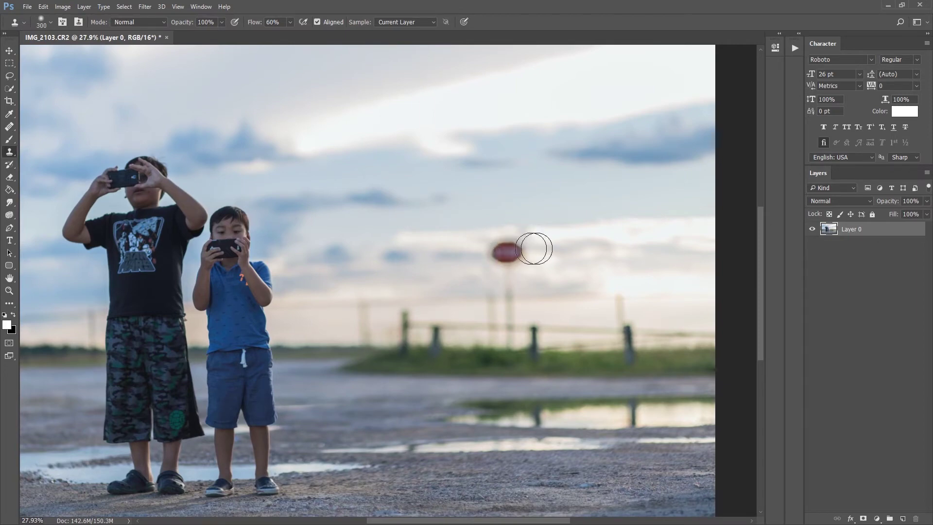
pyautogui.hotkey('alt', 's')
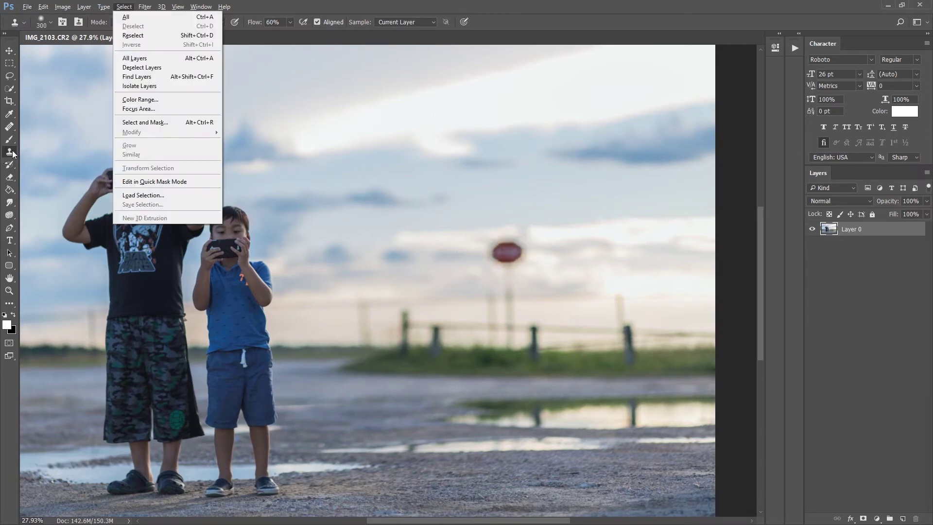
pyautogui.press('Escape')
pyautogui.press('alt')
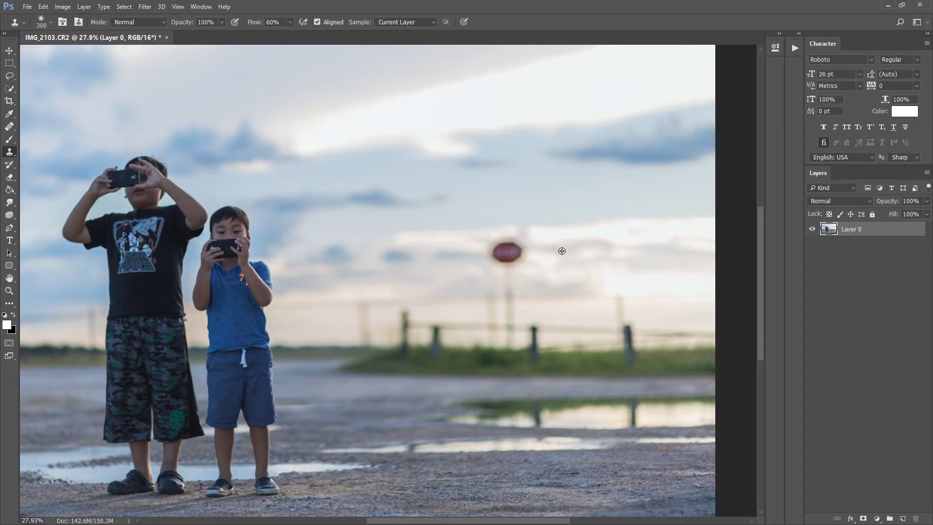
pyautogui.keyDown('alt'); pyautogui.click(569, 251); pyautogui.keyUp('alt')
pyautogui.moveTo(506, 252)
pyautogui.mouseDown()
pyautogui.moveTo(486, 257)
pyautogui.moveTo(505, 270)
pyautogui.mouseUp()
# Zoom in and out to check the cloned horizon and resample sky.
pyautogui.press('z')
pyautogui.press('s')
pyautogui.press('z')
pyautogui.press('s')
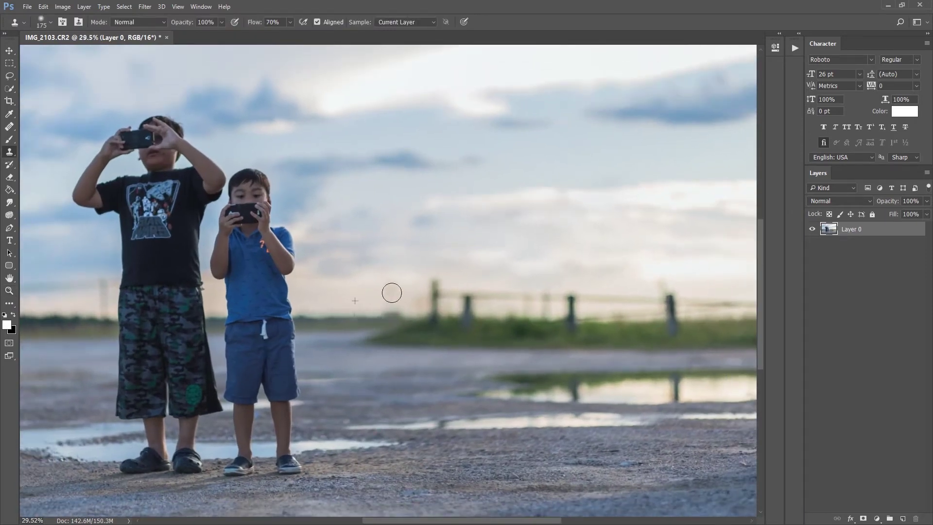
pyautogui.press('z')
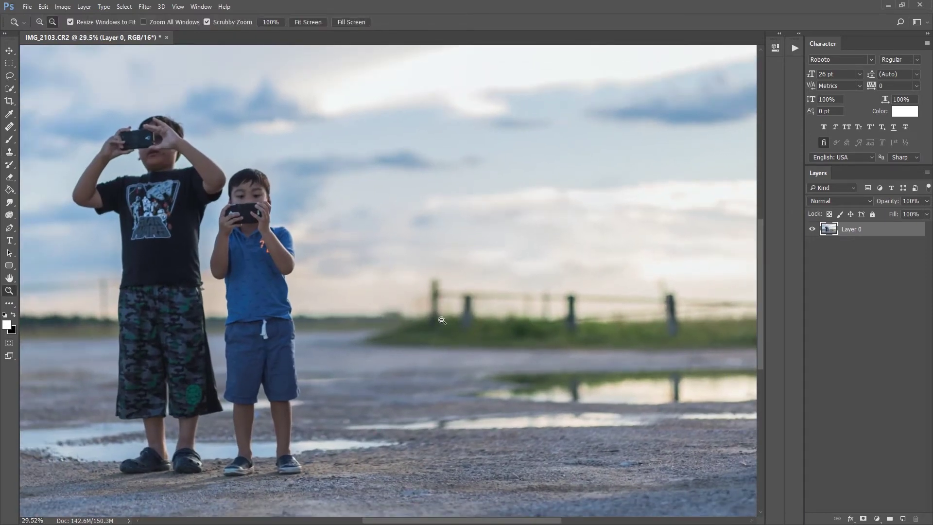
pyautogui.press('s')
pyautogui.hotkey('alt', 's')
pyautogui.press('alt')
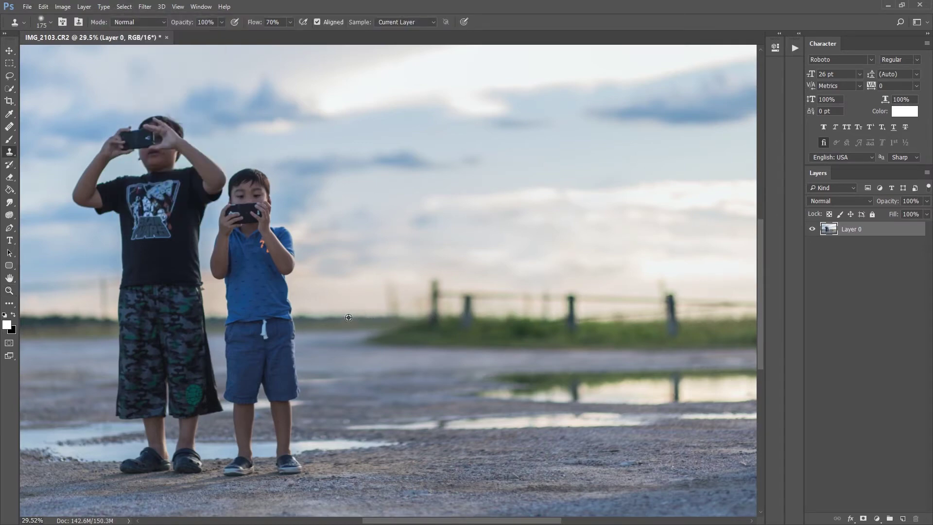
# Zoom out to view the whole image and bring up the File > Open dialog.
pyautogui.press('z')
pyautogui.keyDown('alt'); pyautogui.click(445, 260); pyautogui.keyUp('alt')
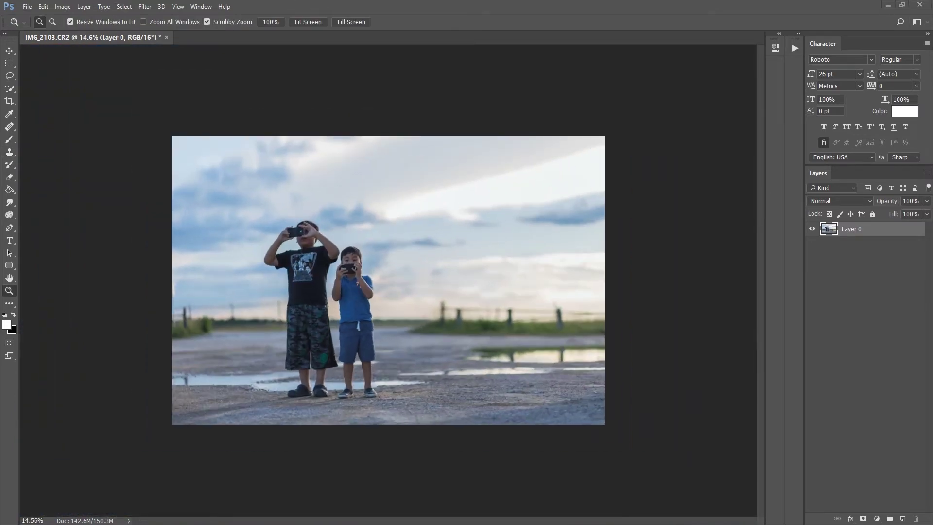
pyautogui.click(409, 246)
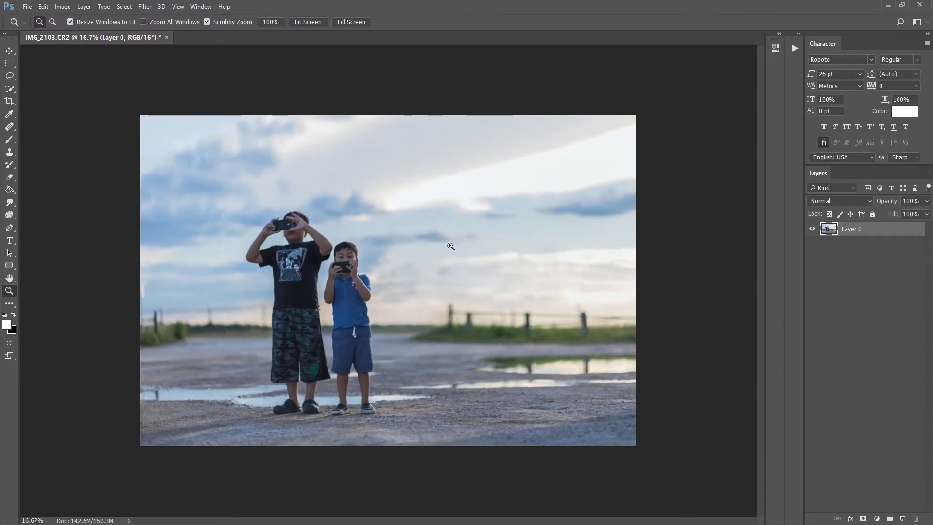
pyautogui.moveTo(389, 242); pyautogui.dragTo(398, 233)
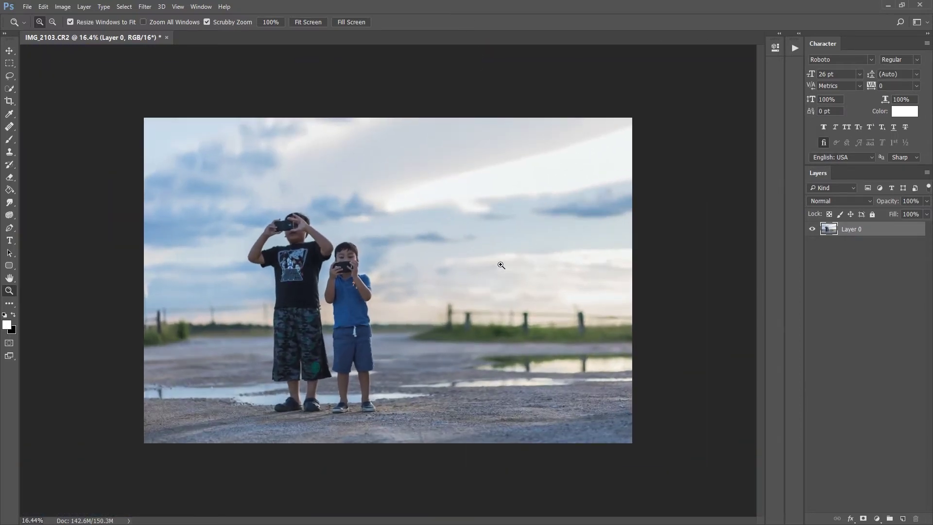
pyautogui.click(28, 6)
pyautogui.click(30, 26)
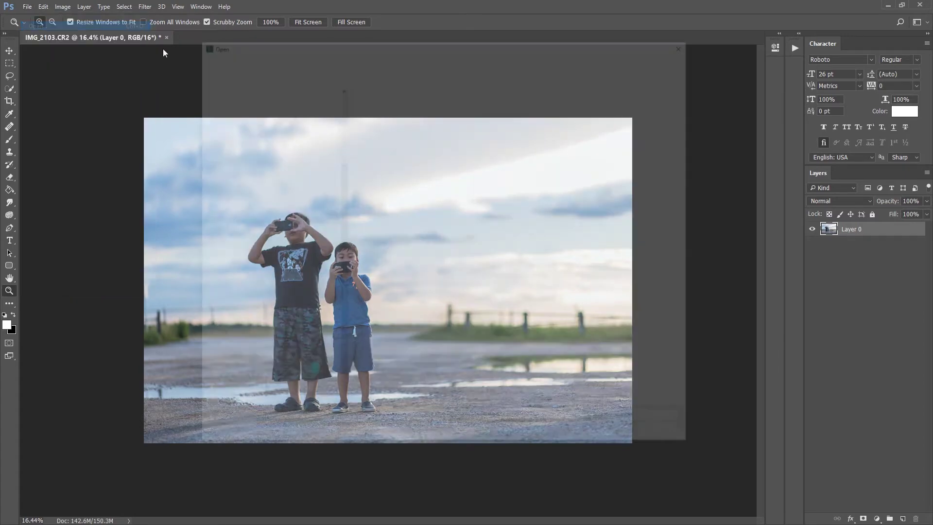
# Open sky6.jpg and drag its sunset layer onto the IMG_2103.CR2 document tab.
pyautogui.click(535, 171)
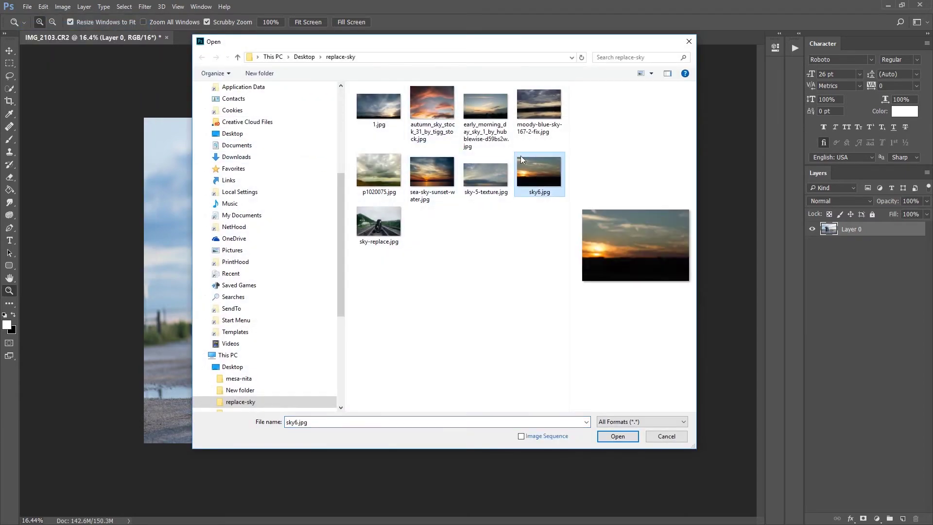
pyautogui.press('Return')
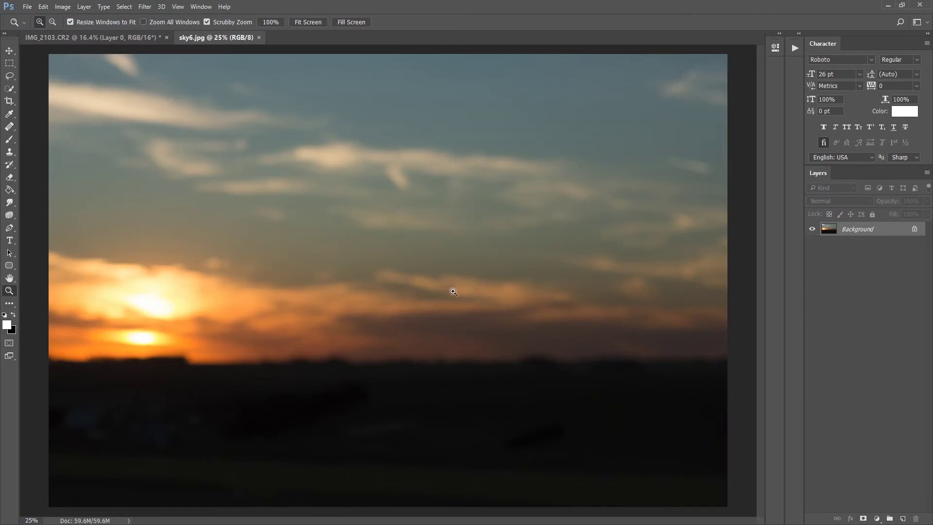
pyautogui.moveTo(466, 287); pyautogui.dragTo(273, 98)
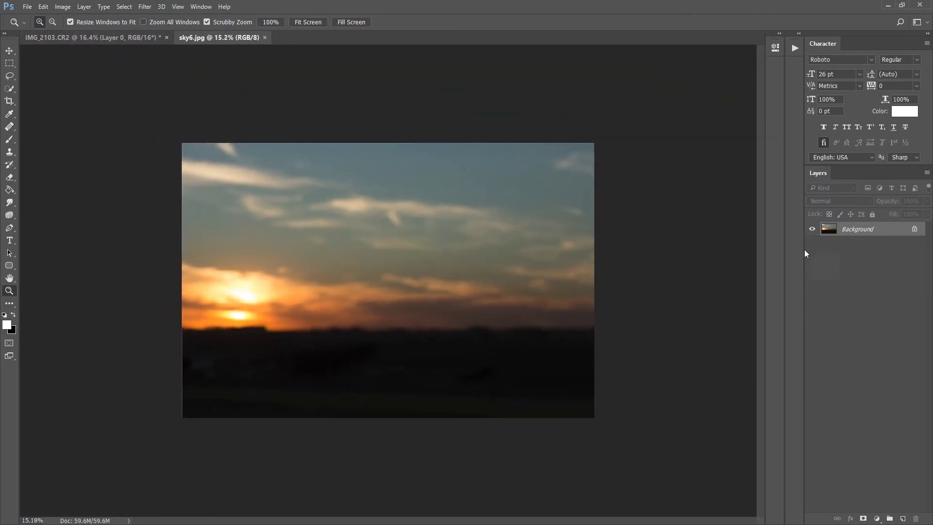
pyautogui.moveTo(830, 231); pyautogui.dragTo(335, 211)
pyautogui.press('v')
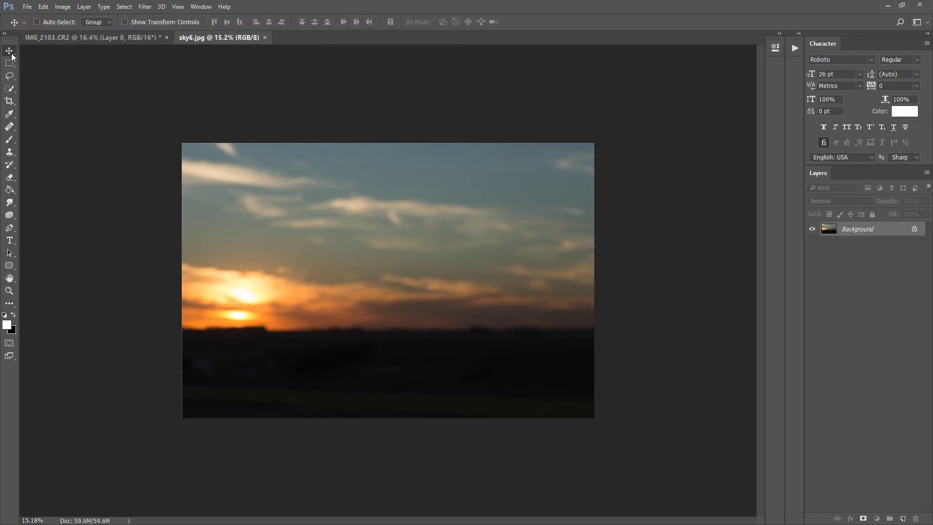
pyautogui.moveTo(847, 230); pyautogui.dragTo(131, 39)
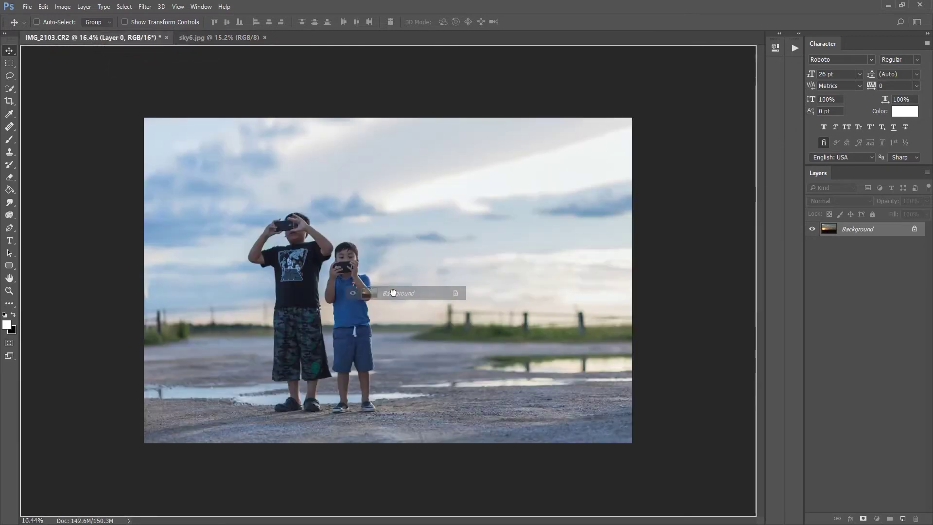
# Drop the sunset sky in as Layer 1, delete the red test-stroke layer, and reselect Layer 1.
pyautogui.moveTo(131, 39); pyautogui.dragTo(415, 303)
pyautogui.moveTo(402, 240); pyautogui.dragTo(430, 261)
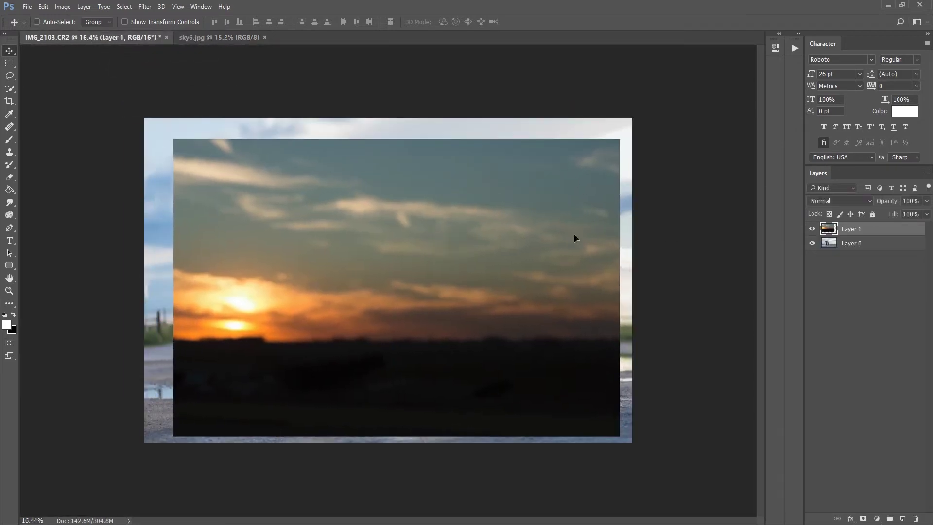
pyautogui.click(812, 230)
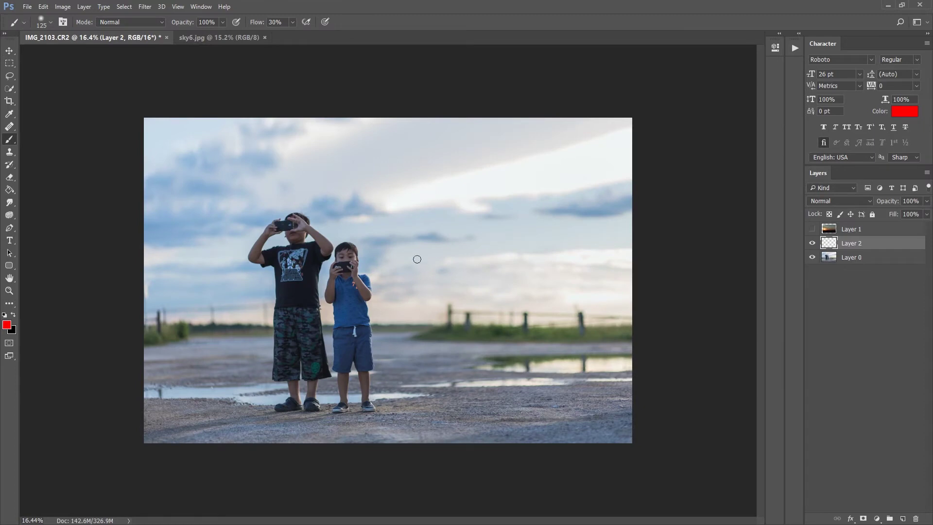
pyautogui.moveTo(194, 430); pyautogui.dragTo(243, 418)
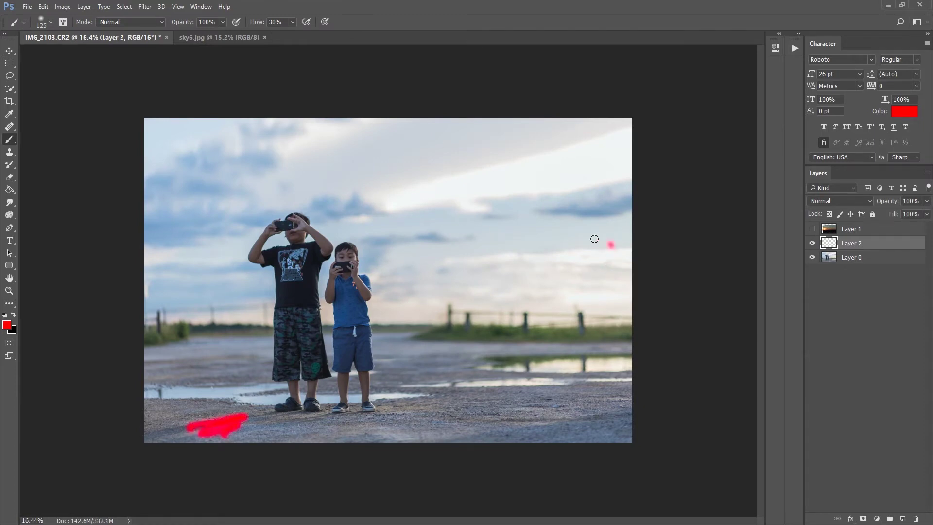
pyautogui.moveTo(604, 222); pyautogui.dragTo(610, 243)
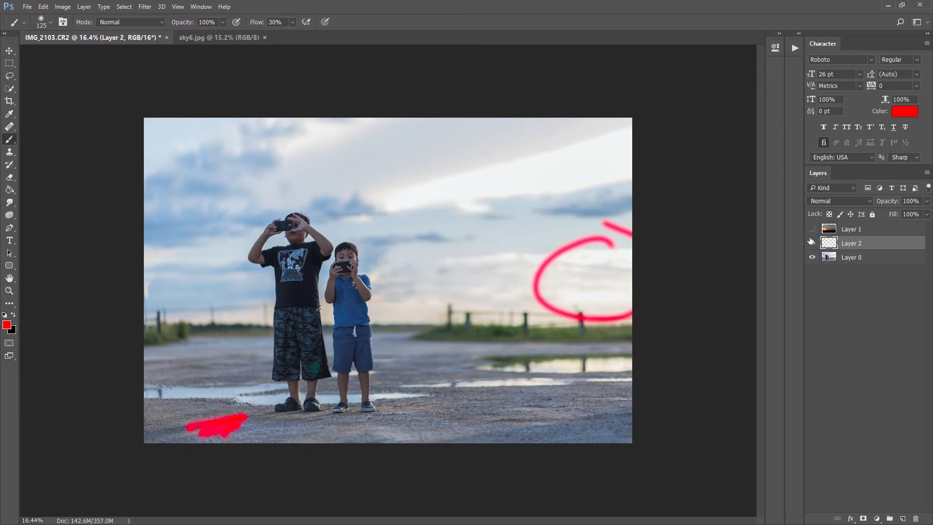
pyautogui.click(808, 228)
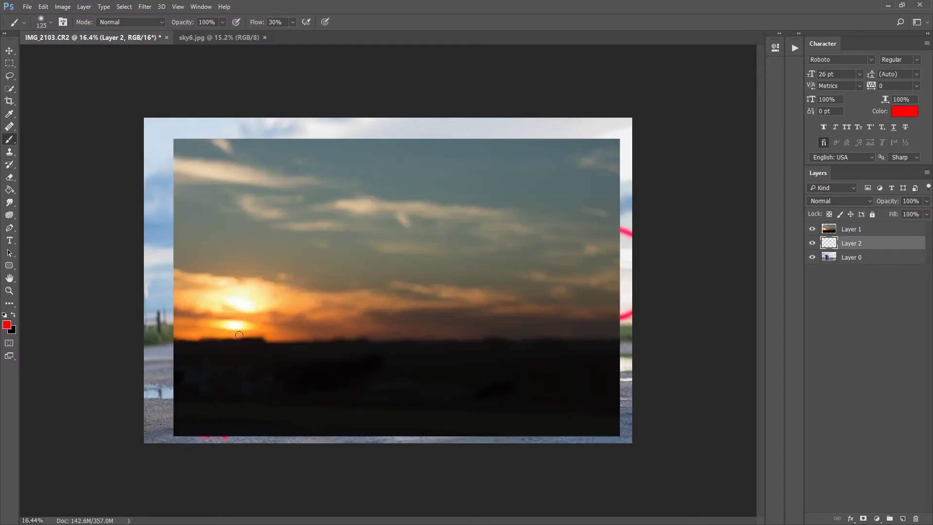
pyautogui.press('Delete')
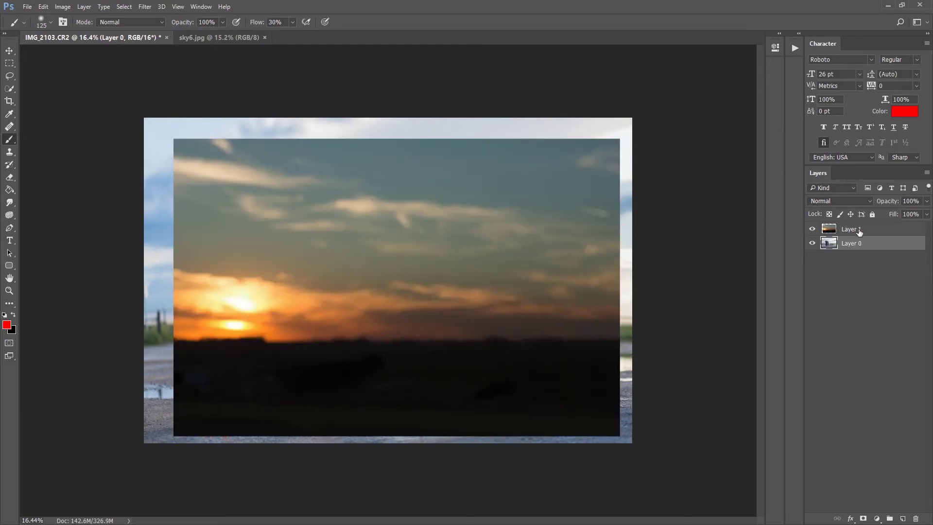
pyautogui.click(836, 228)
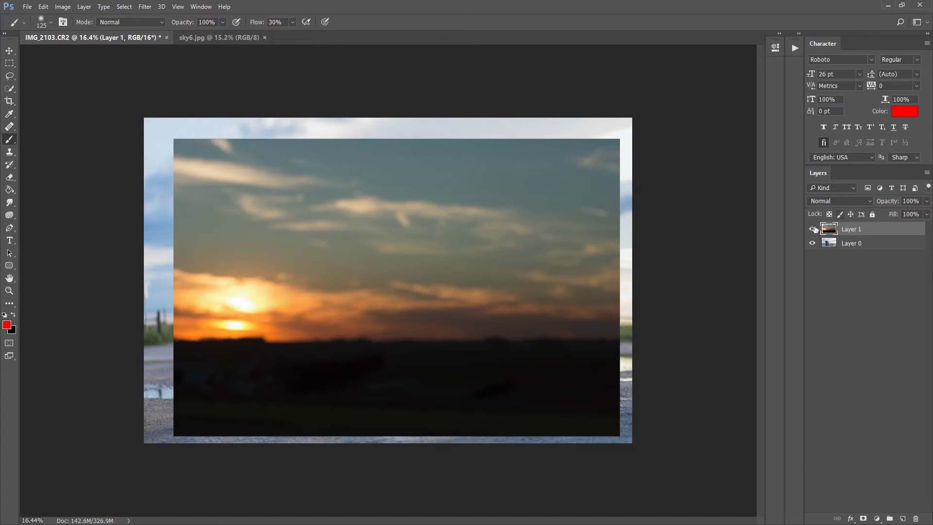
pyautogui.hotkey('ctrl', 't')
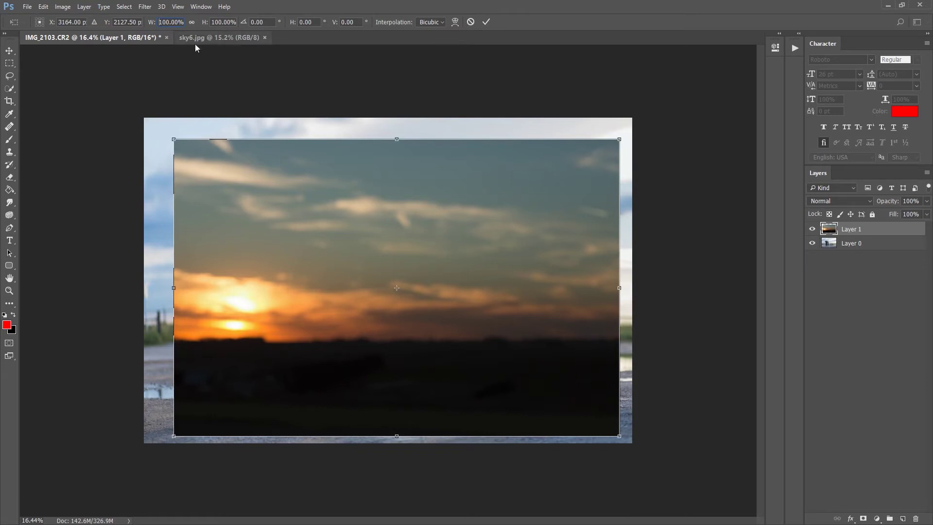
# Flip the sky layer horizontally (width -100%) so the sun sits on the right.
pyautogui.write('-100')
pyautogui.press('Return')
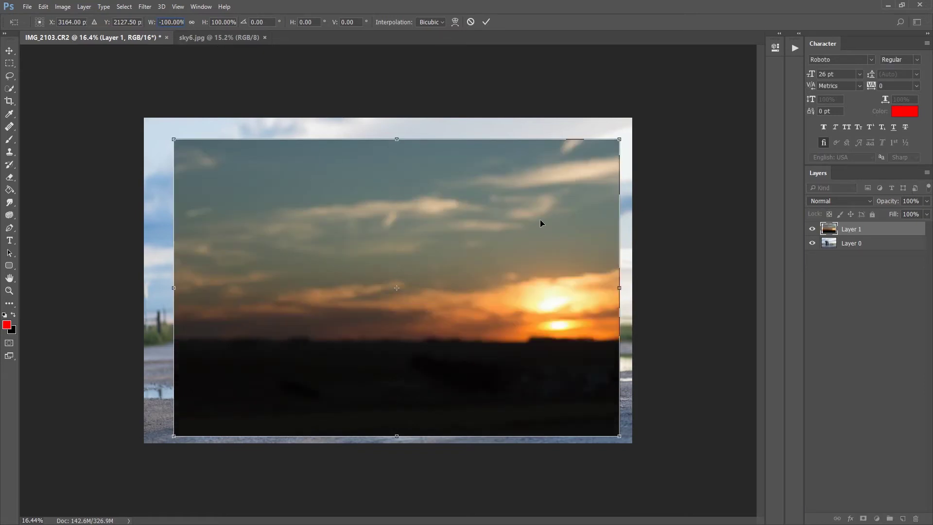
pyautogui.press('Return')
pyautogui.press('b')
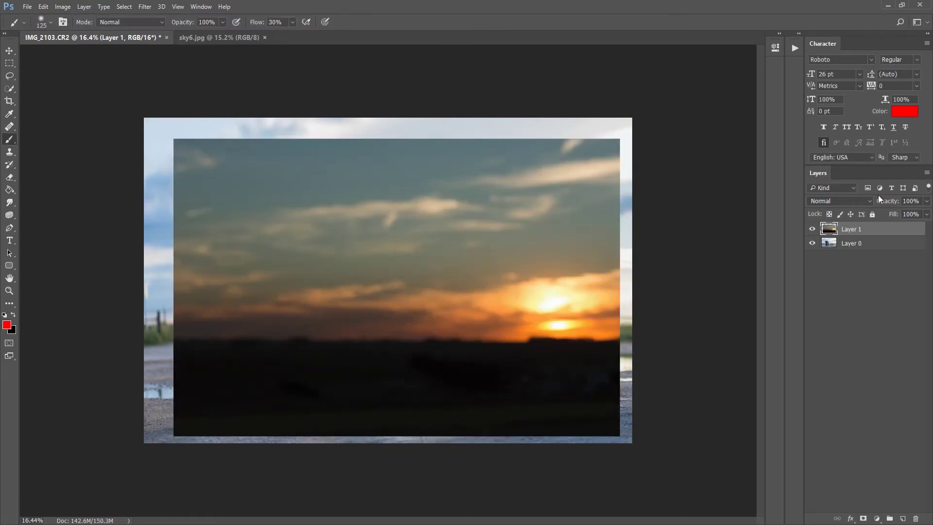
# Set the sky layer to 67% opacity, zoom out and shift it up and right.
pyautogui.moveTo(888, 203); pyautogui.dragTo(886, 205)
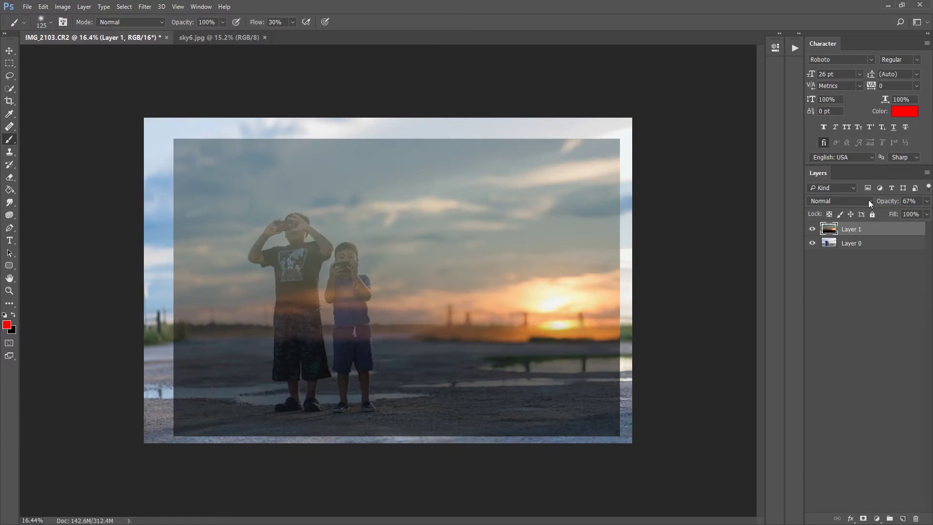
pyautogui.press('z')
pyautogui.moveTo(501, 239)
pyautogui.mouseDown()
pyautogui.moveTo(486, 259)
pyautogui.moveTo(450, 251)
pyautogui.moveTo(428, 279)
pyautogui.moveTo(427, 270)
pyautogui.moveTo(479, 252)
pyautogui.moveTo(434, 259)
pyautogui.moveTo(457, 263)
pyautogui.moveTo(452, 250)
pyautogui.mouseUp()
pyautogui.press('v')
pyautogui.hotkey('ctrl', 't')
# Enlarge the sky layer to about 130% to cover the frame, then check it alone.
pyautogui.moveTo(260, 186)
pyautogui.mouseDown()
pyautogui.moveTo(180, 162)
pyautogui.moveTo(175, 151)
pyautogui.mouseUp()
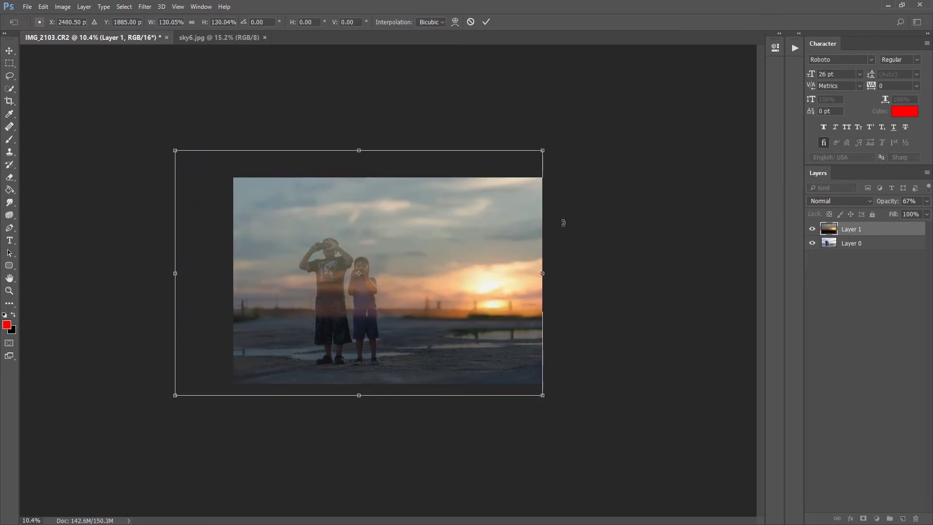
pyautogui.press('Return')
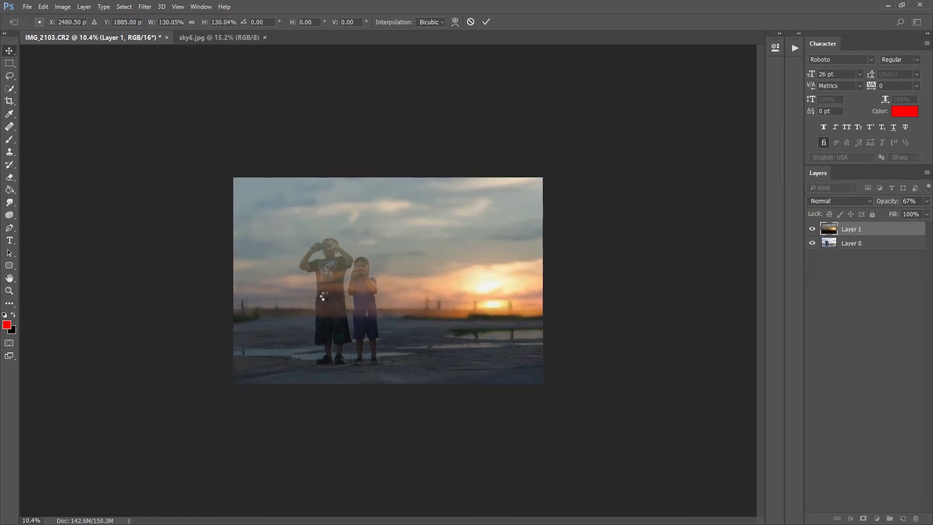
pyautogui.press('z')
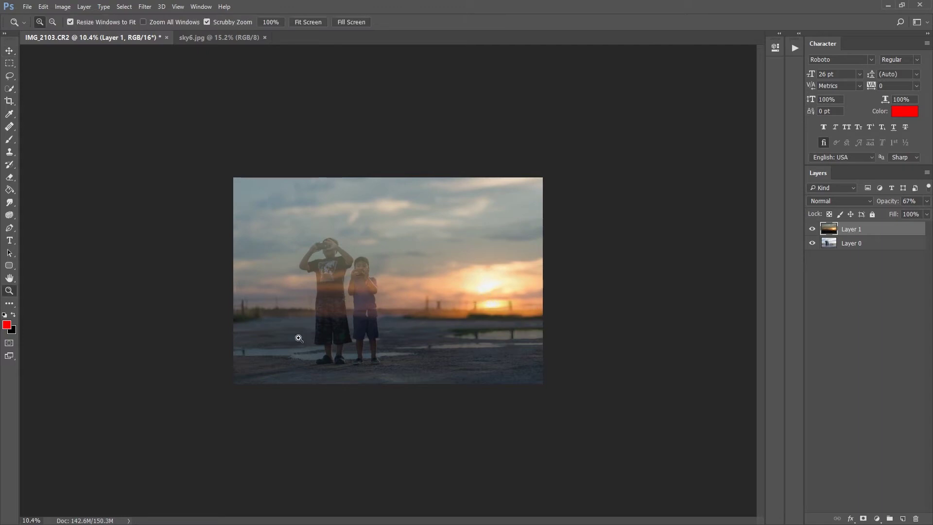
pyautogui.click(811, 244)
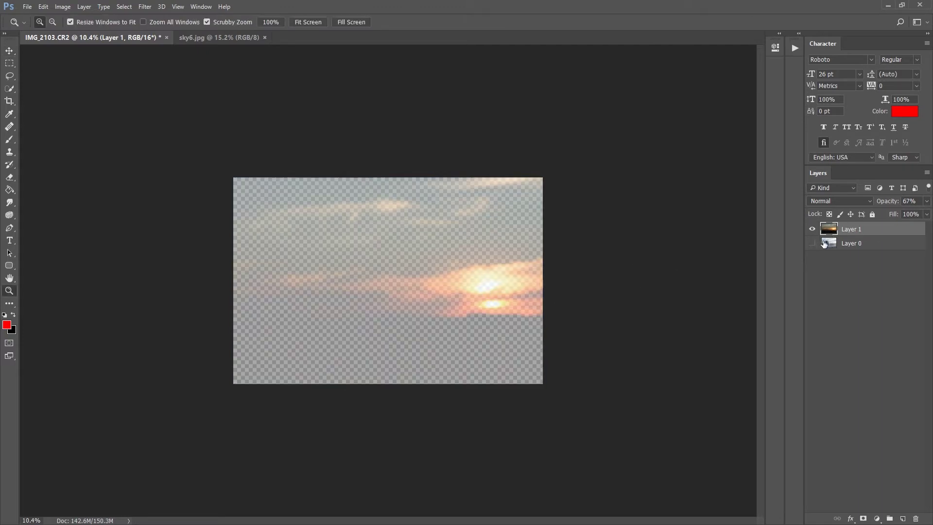
pyautogui.click(812, 243)
# Test sky opacities of 100% and 56%, return to full, then hide it and select the boys' layer.
pyautogui.moveTo(880, 203); pyautogui.dragTo(896, 204)
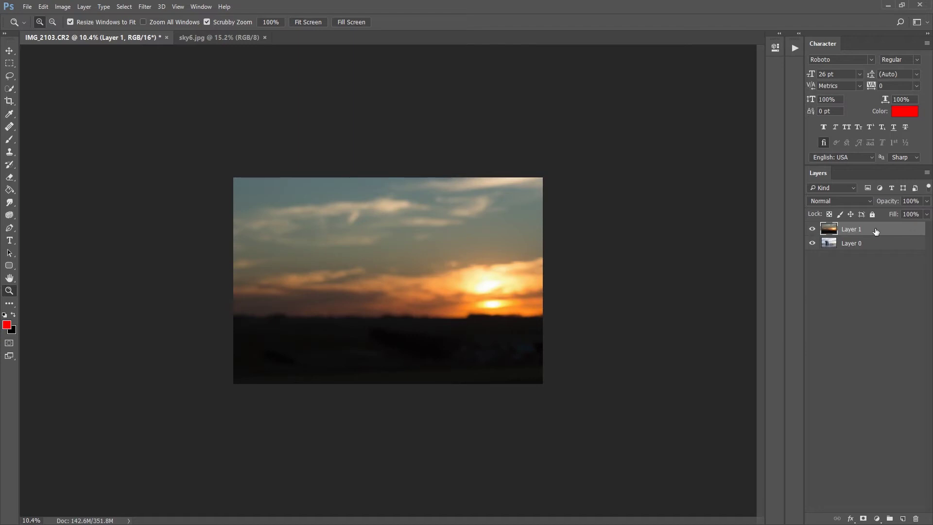
pyautogui.moveTo(892, 205); pyautogui.dragTo(880, 208)
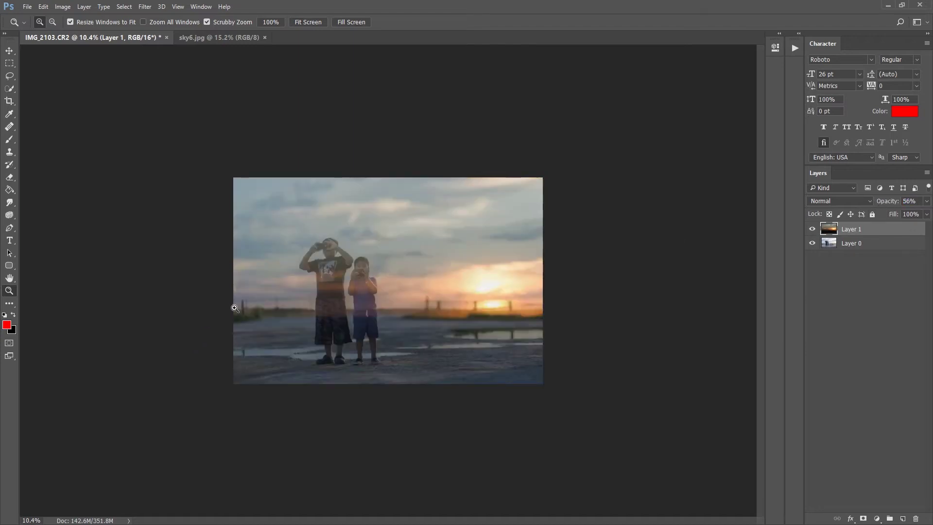
pyautogui.click(438, 318)
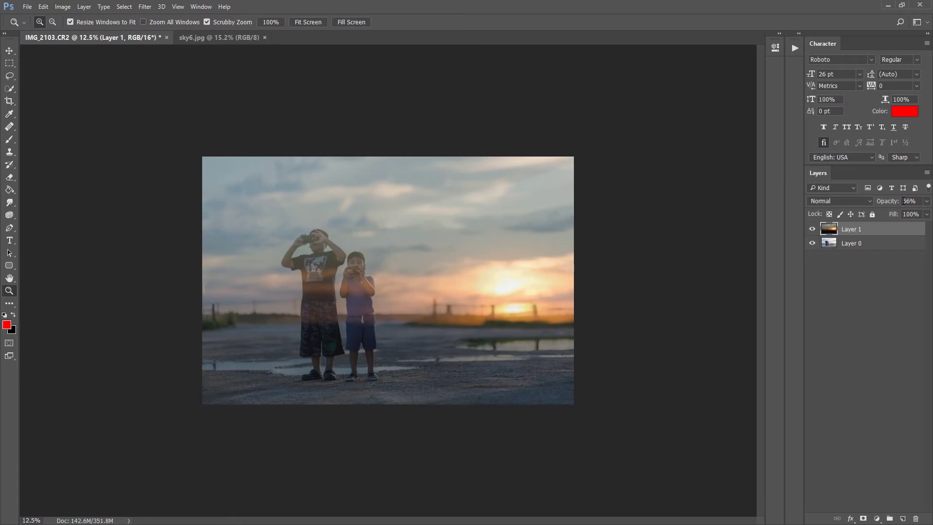
pyautogui.moveTo(888, 201)
pyautogui.mouseDown()
pyautogui.moveTo(926, 202)
pyautogui.moveTo(884, 201)
pyautogui.mouseUp()
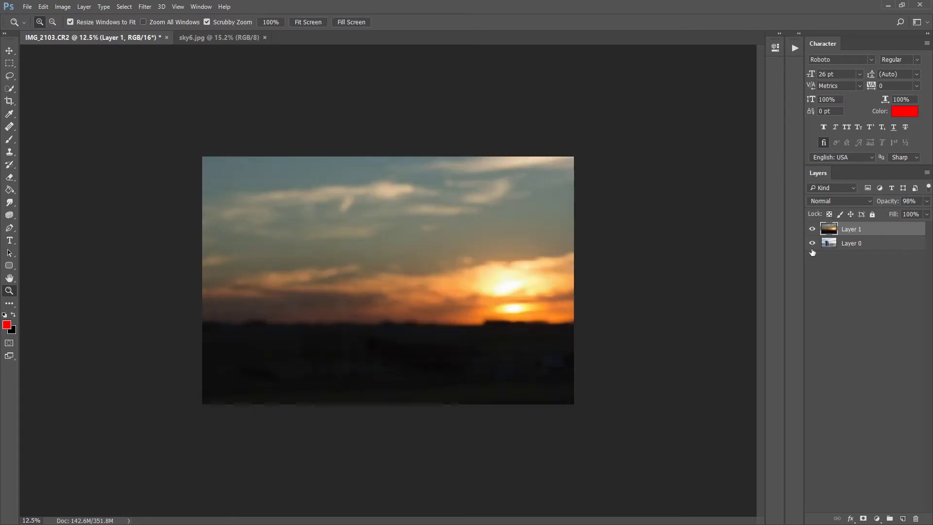
pyautogui.click(812, 229)
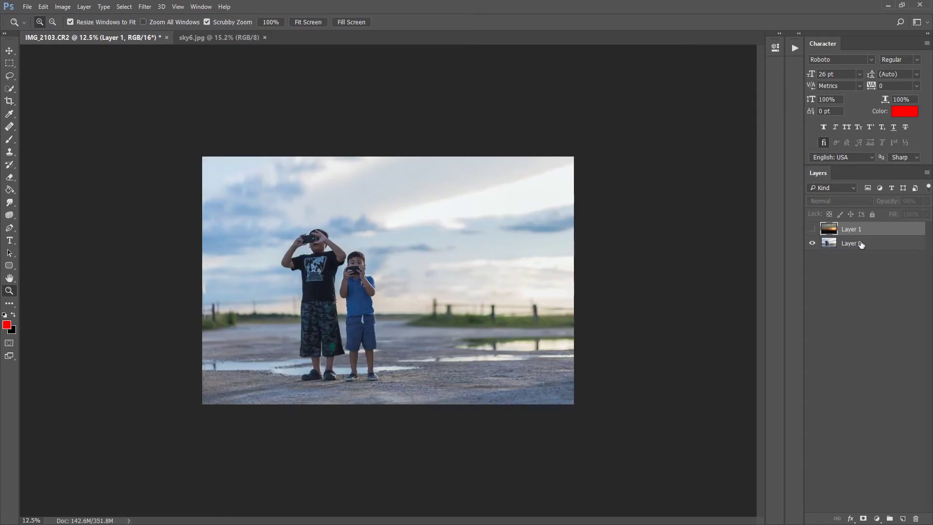
pyautogui.click(861, 243)
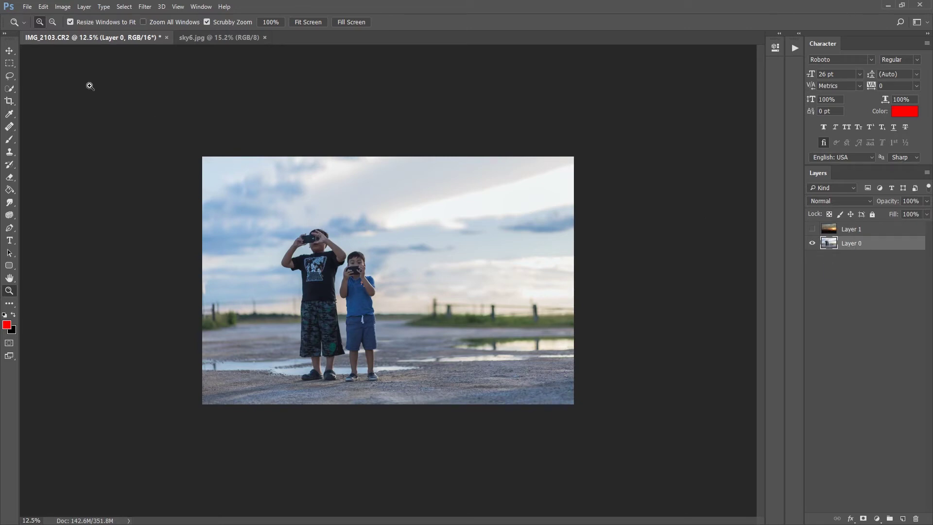
# With an enlarged Quick Selection brush, select the sky around the boys.
pyautogui.click(15, 90)
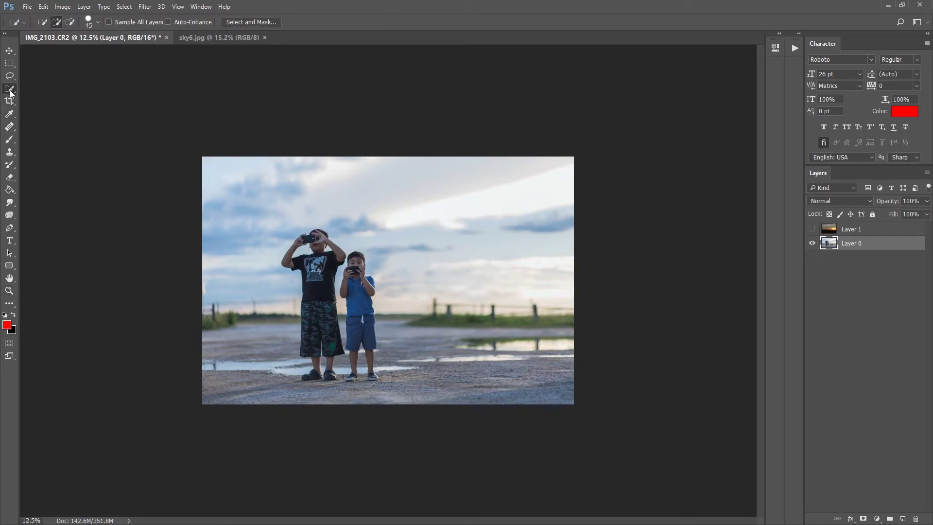
pyautogui.rightClick(10, 94)
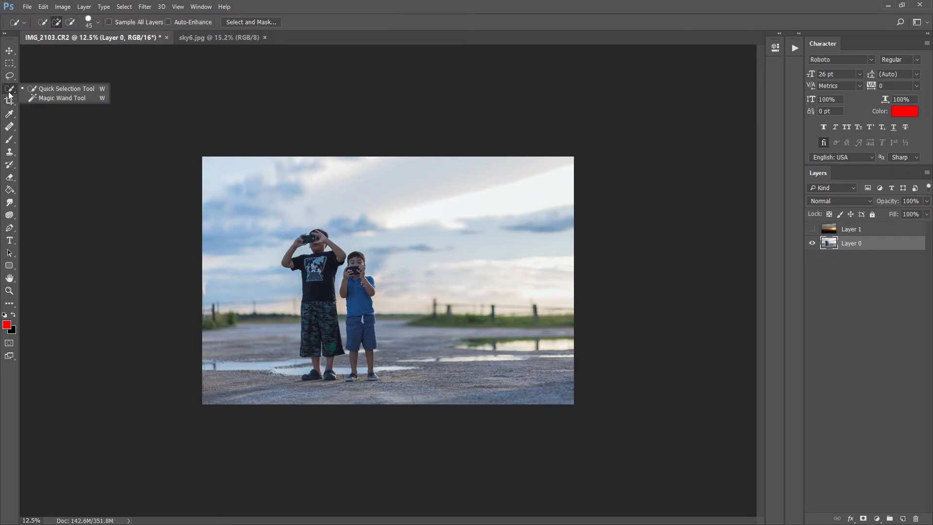
pyautogui.click(54, 89)
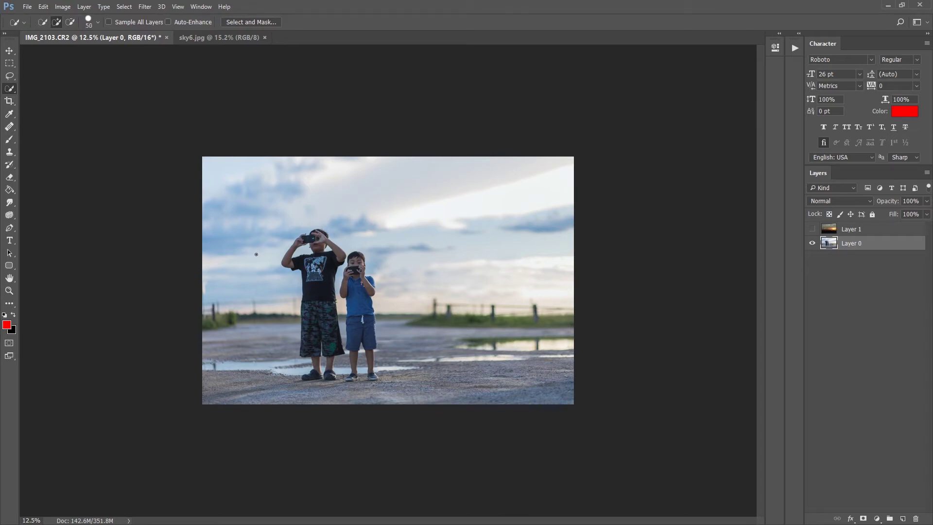
pyautogui.press(']')
pyautogui.press(']')
pyautogui.press(']')
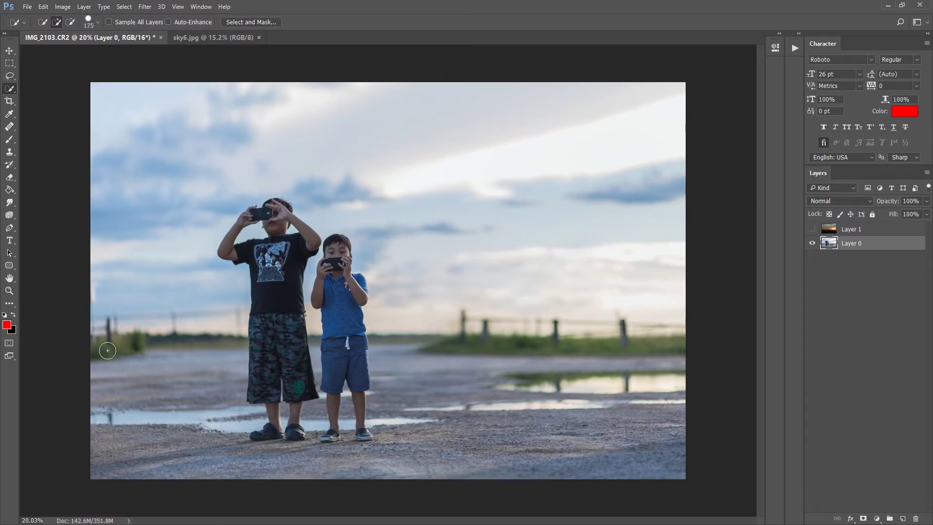
pyautogui.press(']')
pyautogui.press(']')
pyautogui.press(']')
pyautogui.moveTo(87, 375)
pyautogui.mouseDown()
pyautogui.moveTo(158, 351)
pyautogui.moveTo(125, 249)
pyautogui.moveTo(150, 115)
pyautogui.moveTo(302, 100)
pyautogui.moveTo(540, 207)
pyautogui.moveTo(662, 293)
pyautogui.moveTo(617, 358)
pyautogui.moveTo(477, 353)
pyautogui.mouseUp()
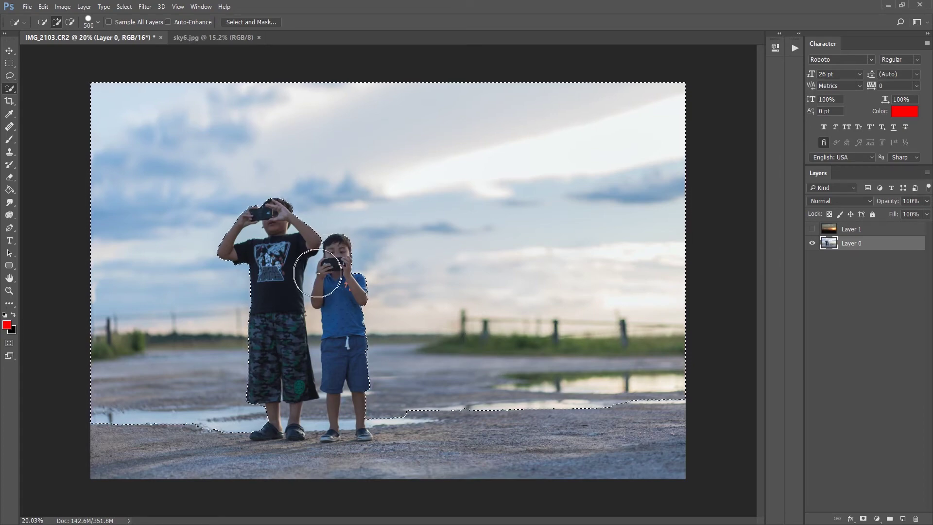
# Zoom in and refine the selection around the boys' heads and sides with brush sizes 80 and 60.
pyautogui.press('z')
pyautogui.moveTo(299, 264); pyautogui.dragTo(340, 264)
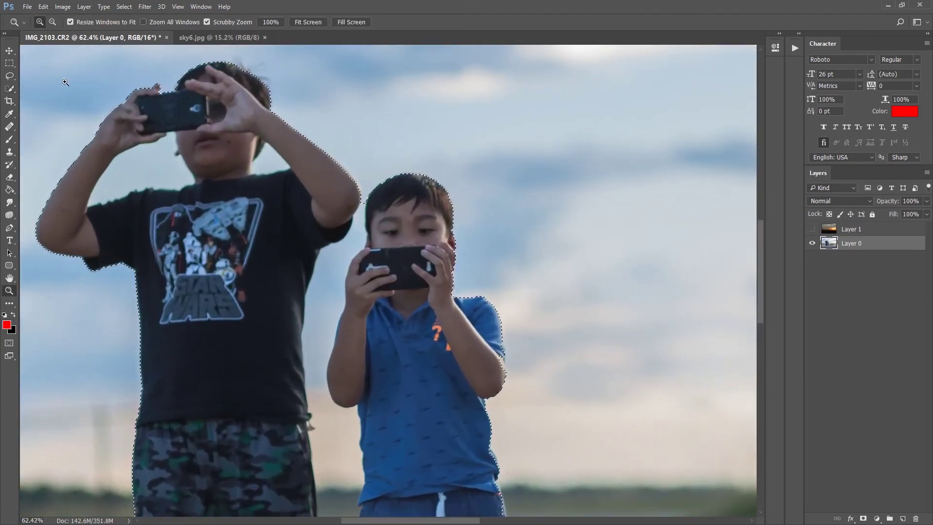
pyautogui.click(11, 90)
pyautogui.press('[')
pyautogui.press('[')
pyautogui.press('[')
pyautogui.moveTo(145, 168); pyautogui.dragTo(286, 171)
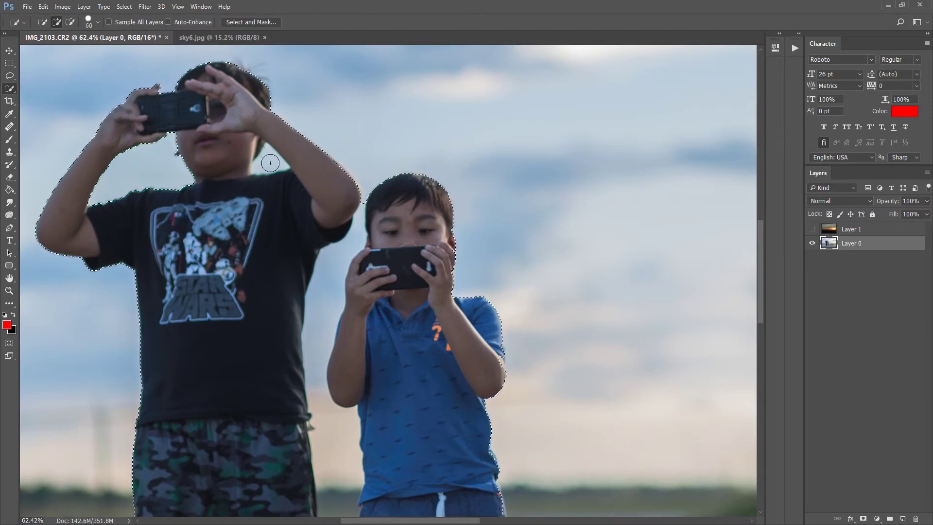
pyautogui.press('[')
pyautogui.press('[')
pyautogui.moveTo(341, 273)
pyautogui.mouseDown()
pyautogui.moveTo(348, 246)
pyautogui.moveTo(334, 258)
pyautogui.moveTo(358, 236)
pyautogui.mouseUp()
pyautogui.press('[')
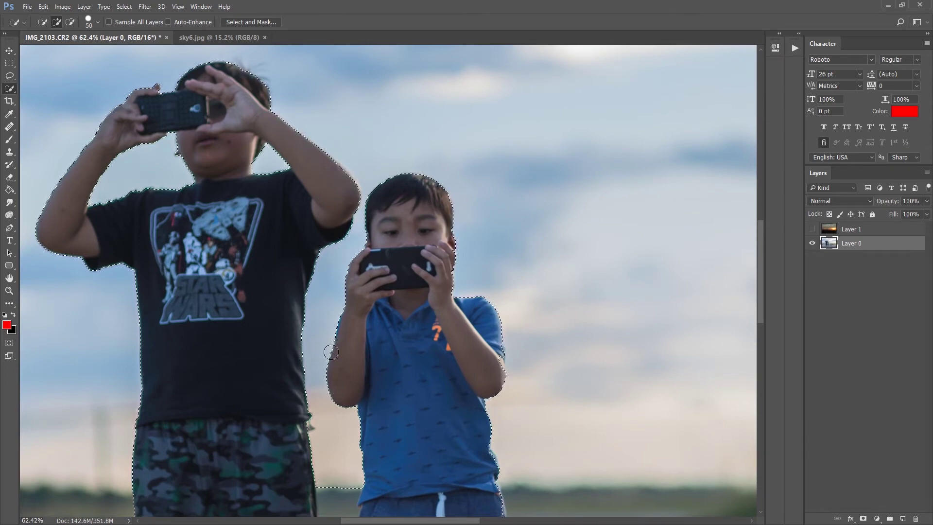
# Add the gap between the boys' legs to the selection, then zoom to 139% on the shorts.
pyautogui.moveTo(369, 448); pyautogui.dragTo(386, 301)
pyautogui.moveTo(371, 350); pyautogui.dragTo(370, 406)
pyautogui.moveTo(368, 350); pyautogui.dragTo(383, 343)
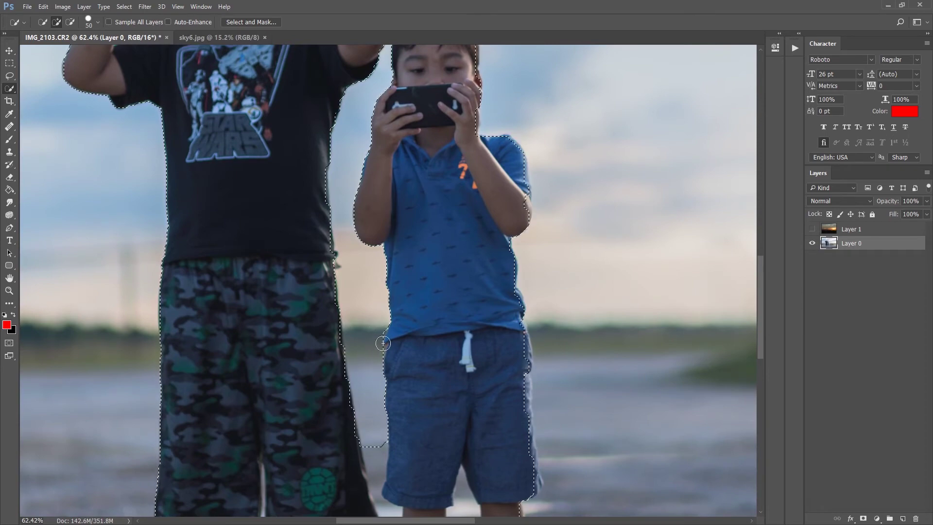
pyautogui.moveTo(380, 388); pyautogui.dragTo(396, 423)
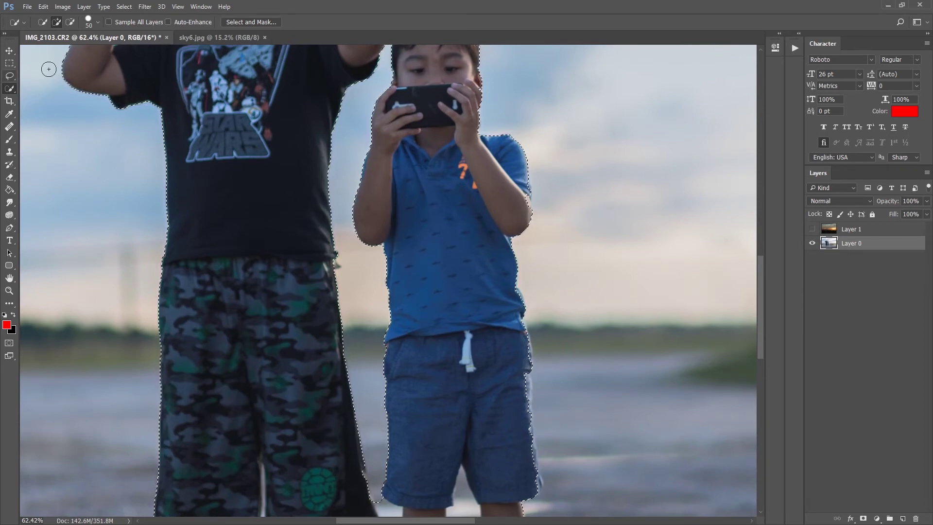
pyautogui.moveTo(522, 325); pyautogui.dragTo(403, 187)
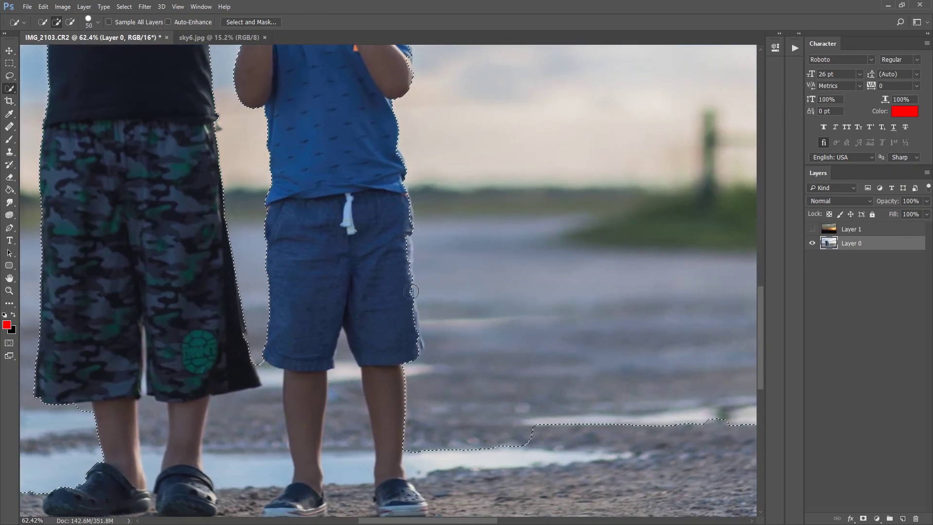
pyautogui.press('z')
pyautogui.moveTo(420, 317); pyautogui.dragTo(427, 320)
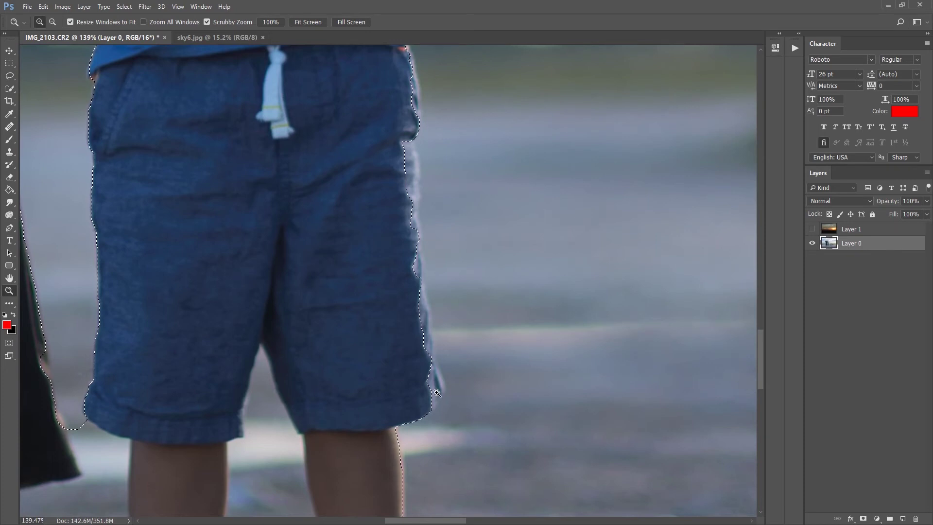
# Subtract stray areas along the boys' edges with a size-35 brush at 139% zoom.
pyautogui.click(9, 89)
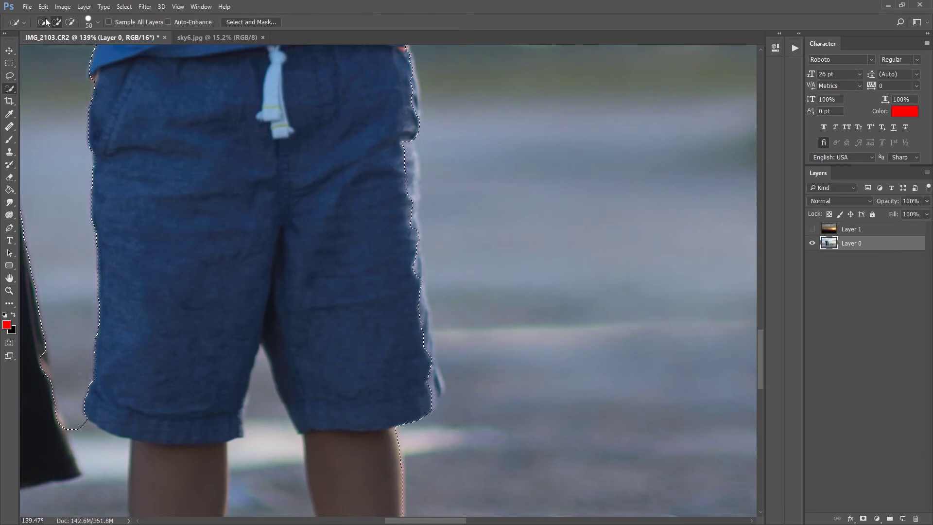
pyautogui.click(71, 22)
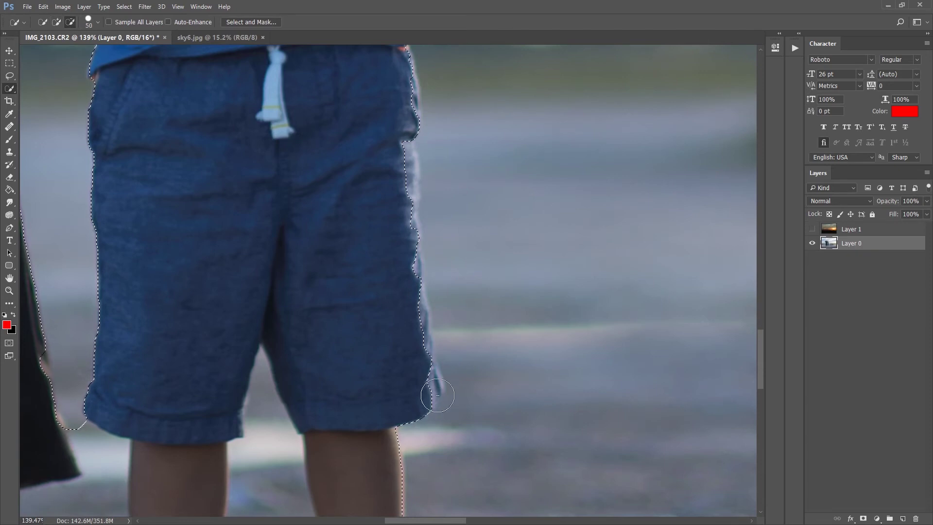
pyautogui.press('[')
pyautogui.press('[')
pyautogui.press('[')
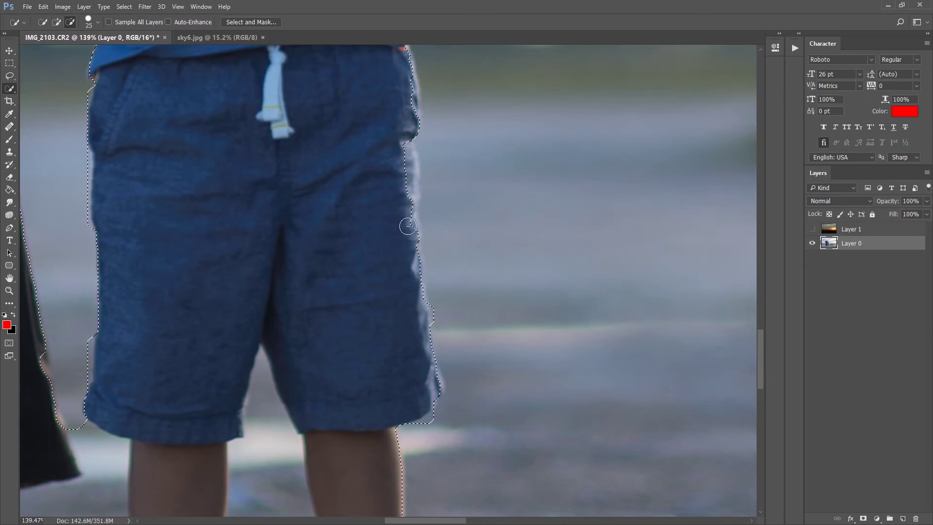
pyautogui.scroll(3, 403, 161)
pyautogui.scroll(3, 340, 126)
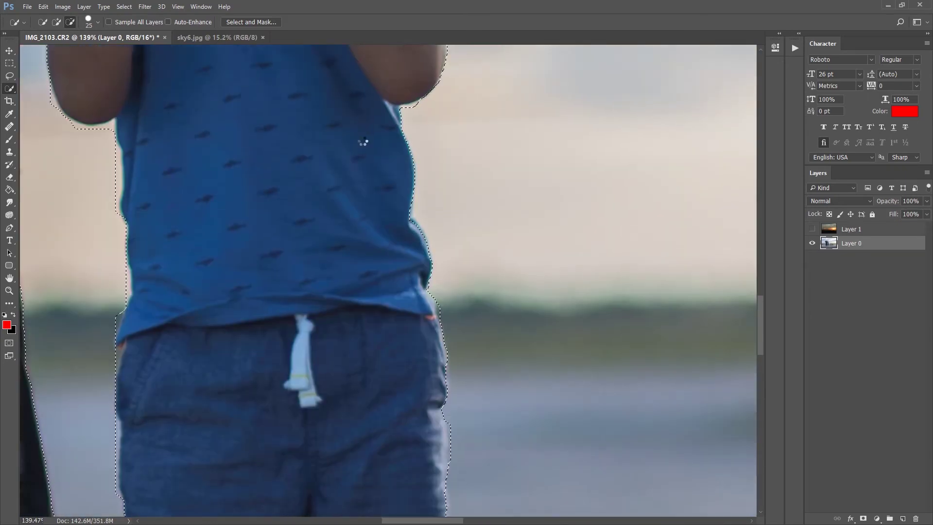
pyautogui.scroll(2, 399, 180)
pyautogui.scroll(5, 360, 160)
pyautogui.hscroll(-2, 354, 146)
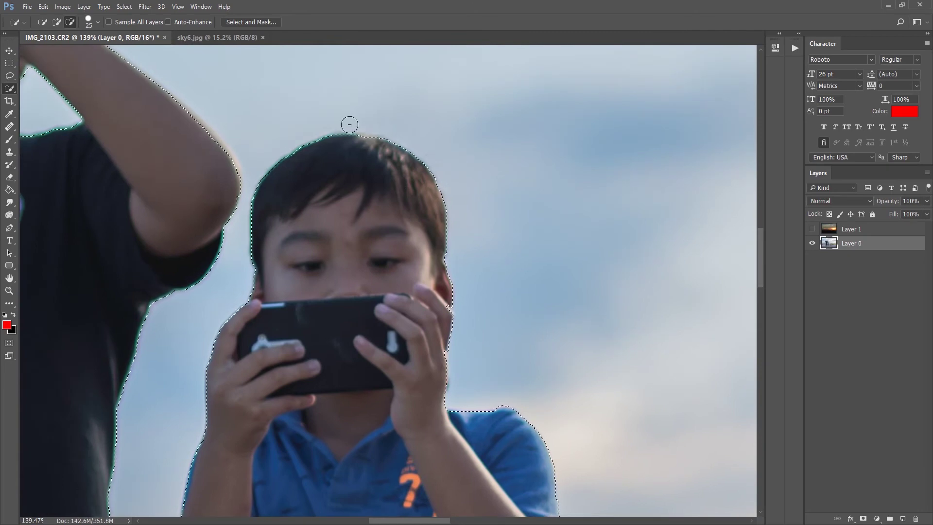
pyautogui.scroll(-2, 316, 149)
pyautogui.scroll(-4, 395, 162)
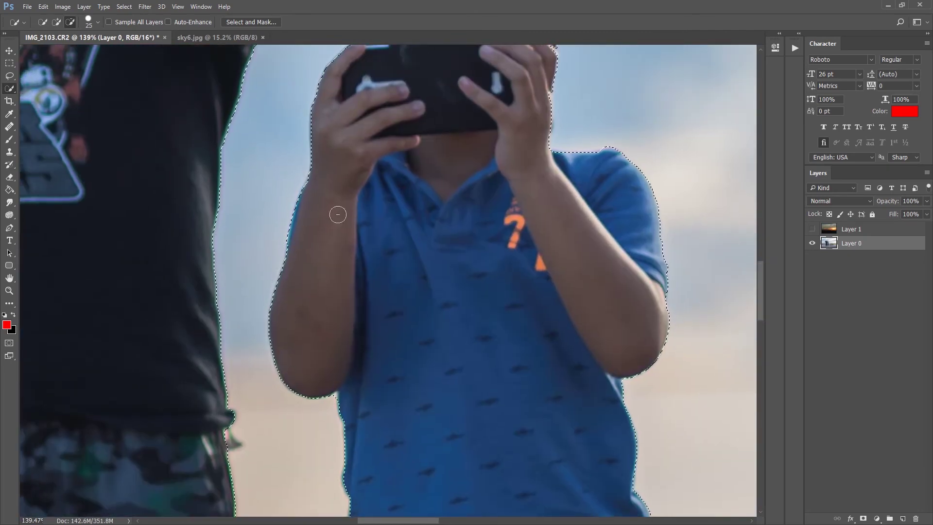
pyautogui.scroll(-4, 337, 212)
pyautogui.scroll(-5, 324, 284)
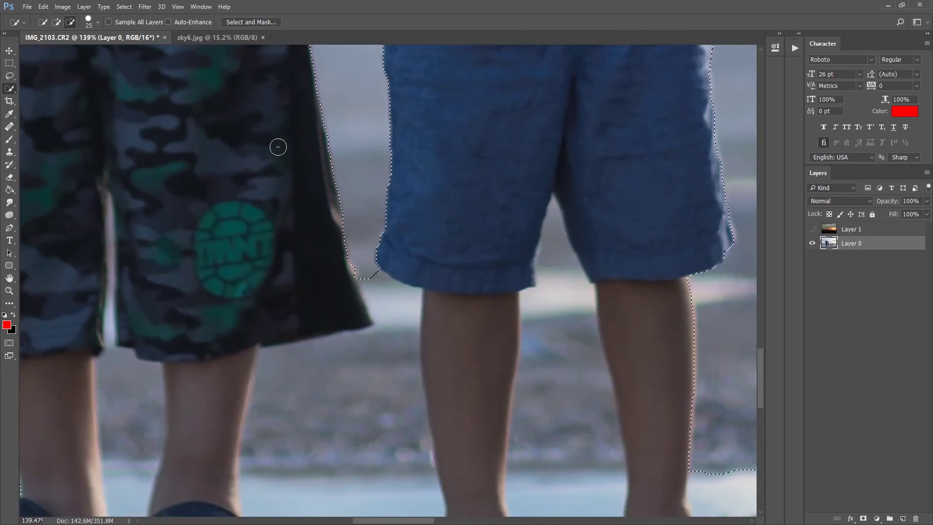
pyautogui.scroll(6, 297, 275)
pyautogui.hscroll(-2, 297, 275)
pyautogui.scroll(7, 346, 253)
pyautogui.scroll(2, 432, 246)
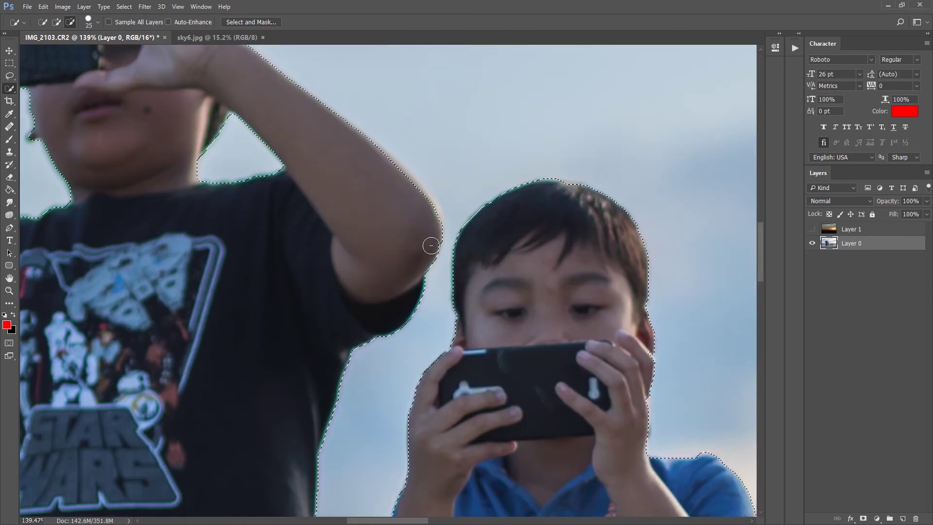
# Refine the selection around the older boy's shirt, then zoom out to the whole photo.
pyautogui.moveTo(323, 125)
pyautogui.mouseDown()
pyautogui.moveTo(422, 238)
pyautogui.moveTo(396, 279)
pyautogui.mouseUp()
pyautogui.scroll(-10, 396, 278)
pyautogui.scroll(-3, 428, 275)
pyautogui.moveTo(431, 154); pyautogui.dragTo(145, 104)
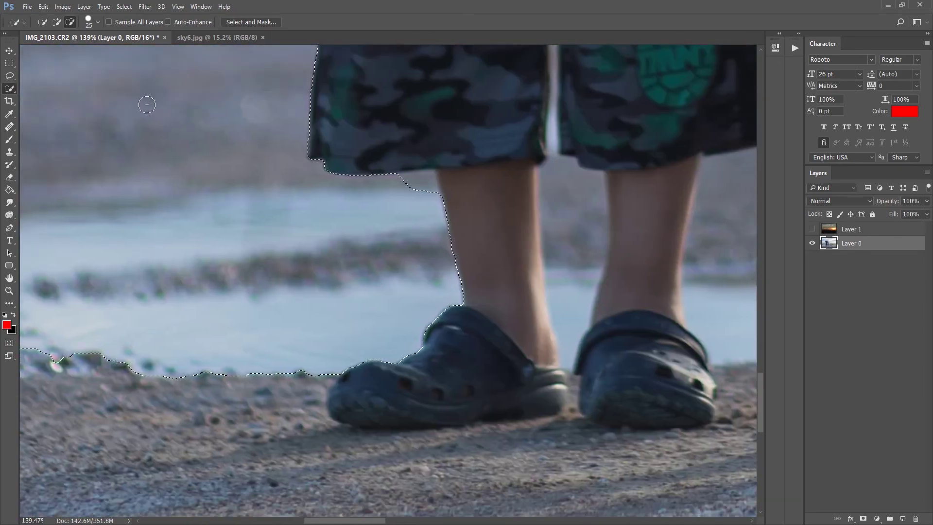
pyautogui.press('z')
pyautogui.scroll(-10, 428, 192)
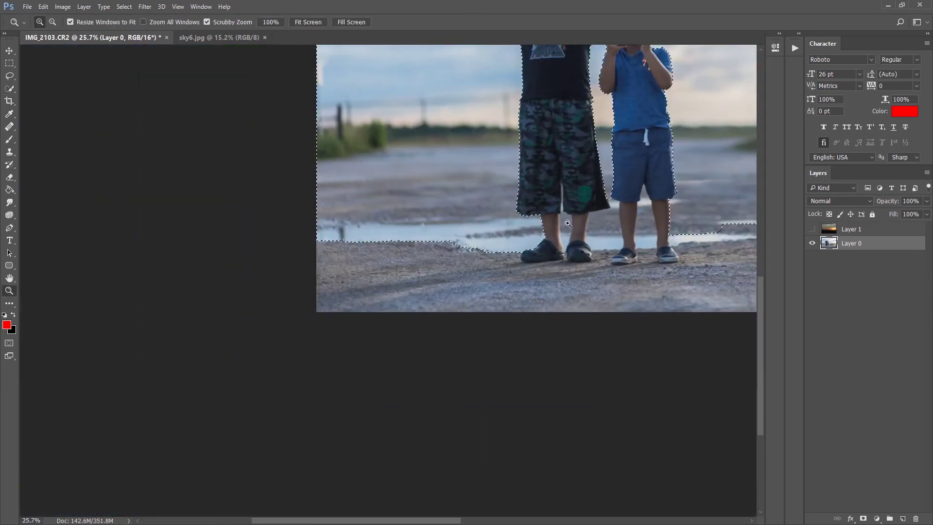
# Show and select the sunset layer (Layer 1), then add a layer mask from the boys' selection.
pyautogui.scroll(2, 589, 210)
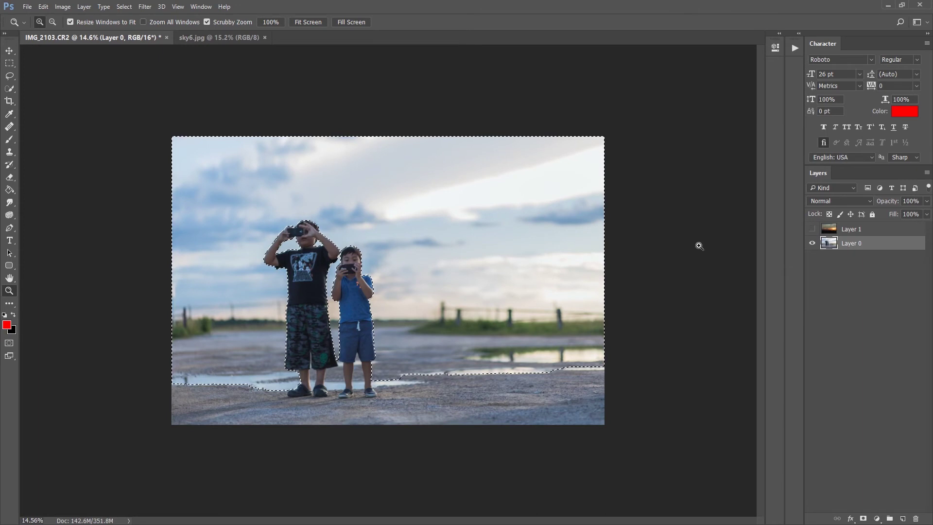
pyautogui.click(812, 229)
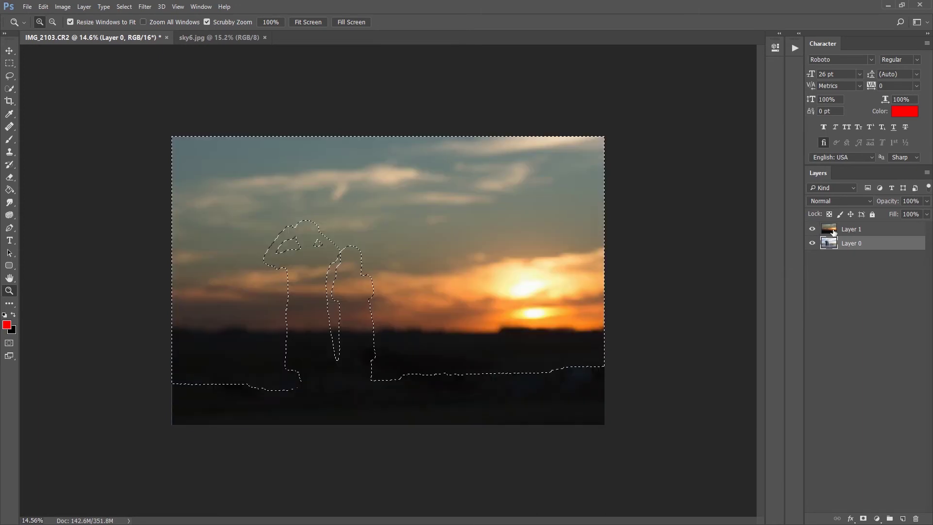
pyautogui.click(863, 232)
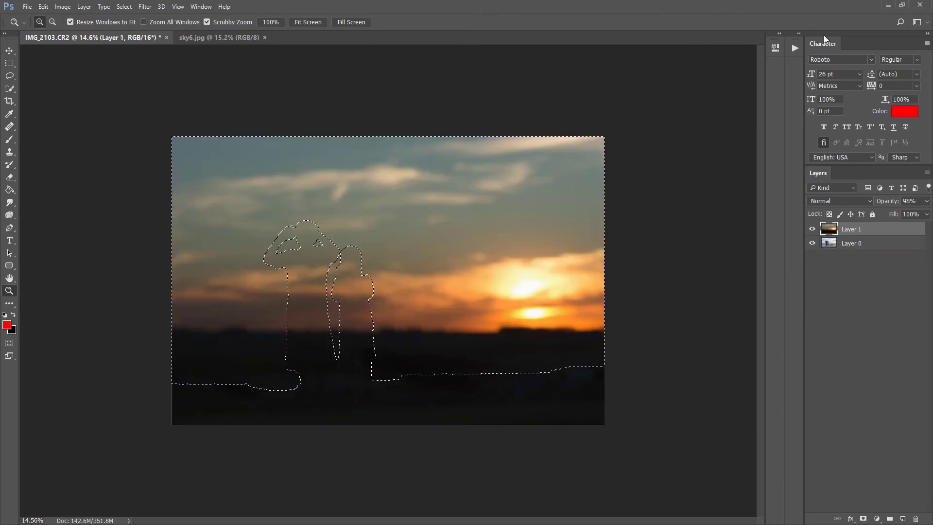
pyautogui.click(864, 519)
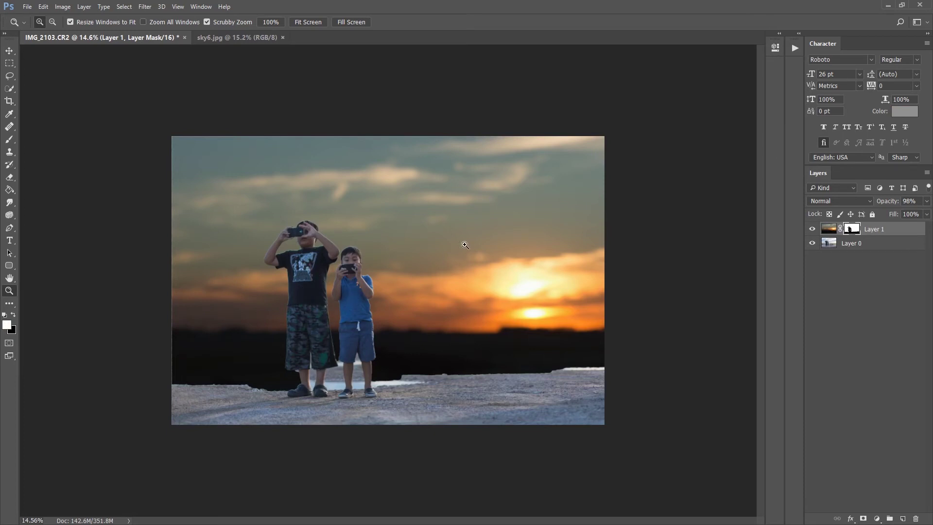
# Set the sky layer to 82% opacity and paint black on its mask over the lower ground.
pyautogui.press('b')
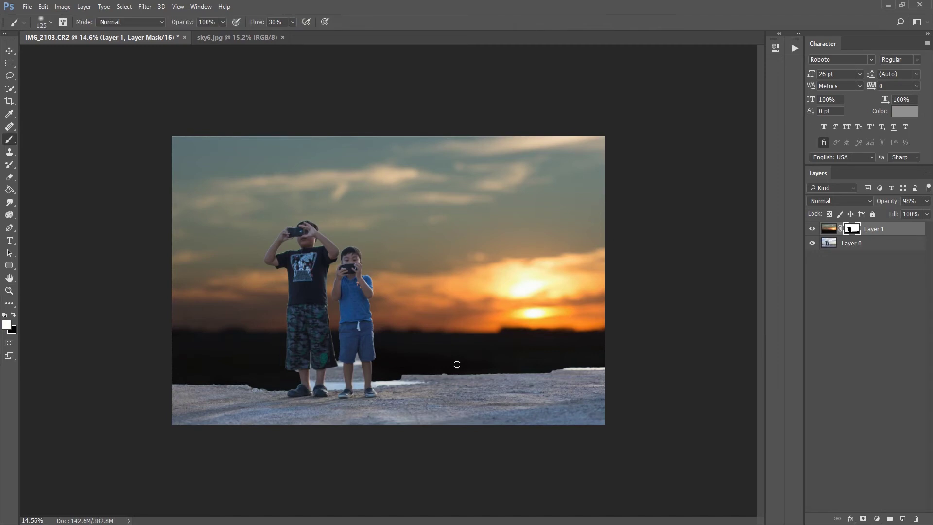
pyautogui.press(']')
pyautogui.press(']')
pyautogui.press(']')
pyautogui.moveTo(883, 203); pyautogui.dragTo(891, 204)
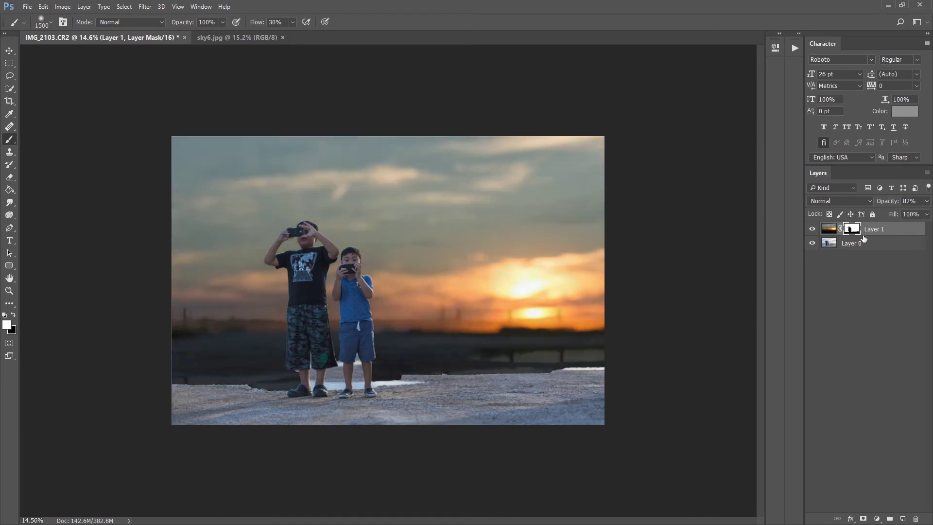
pyautogui.press('[')
pyautogui.press('[')
pyautogui.press('[')
pyautogui.press('x')
pyautogui.moveTo(202, 417)
pyautogui.mouseDown()
pyautogui.moveTo(259, 390)
pyautogui.moveTo(209, 396)
pyautogui.moveTo(385, 406)
pyautogui.moveTo(322, 406)
pyautogui.moveTo(366, 394)
pyautogui.moveTo(588, 396)
pyautogui.mouseUp()
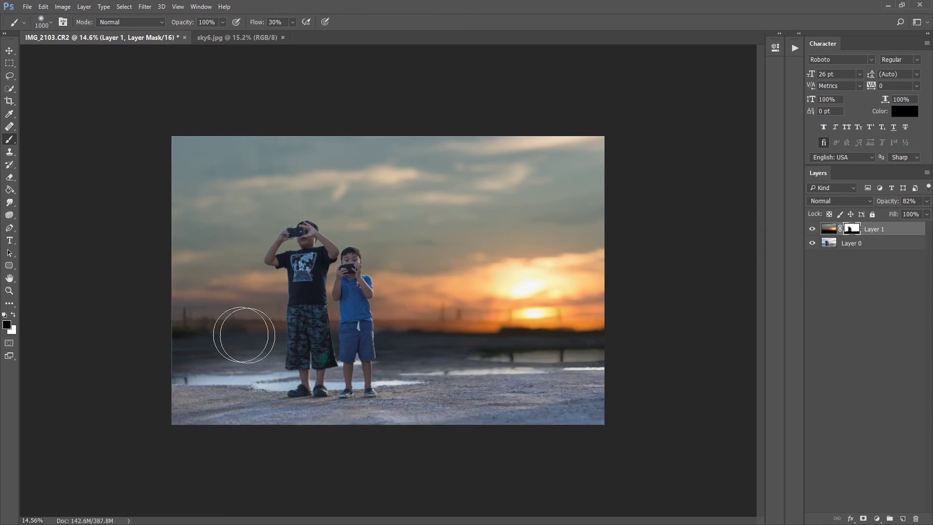
# With a 10%-flow soft brush, reveal the original ground, fence and horizon greenery on the mask.
pyautogui.hotkey('shift', '1')
pyautogui.press(']')
pyautogui.press(']')
pyautogui.press(']')
pyautogui.press('[')
pyautogui.press('[')
pyautogui.press('[')
pyautogui.moveTo(150, 375)
pyautogui.mouseDown()
pyautogui.moveTo(205, 378)
pyautogui.moveTo(214, 352)
pyautogui.mouseUp()
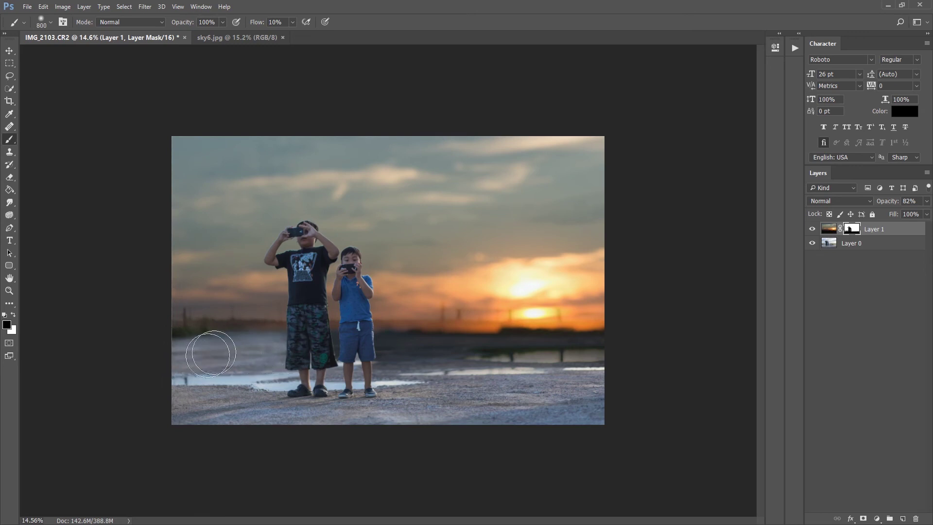
pyautogui.moveTo(213, 353)
pyautogui.mouseDown()
pyautogui.moveTo(464, 379)
pyautogui.moveTo(554, 368)
pyautogui.mouseUp()
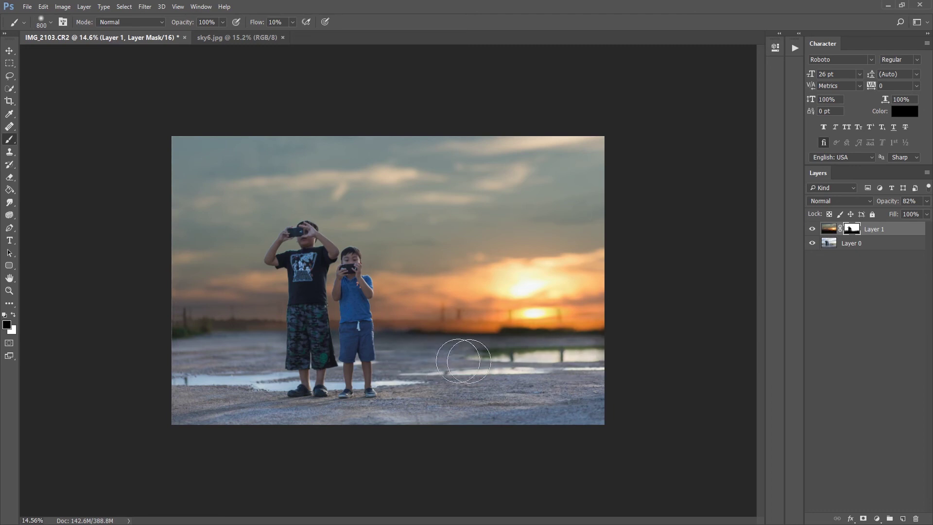
pyautogui.moveTo(554, 368)
pyautogui.mouseDown()
pyautogui.moveTo(192, 370)
pyautogui.moveTo(229, 291)
pyautogui.mouseUp()
pyautogui.press('[')
pyautogui.press('[')
pyautogui.press('[')
pyautogui.hotkey('shift', '4')
pyautogui.press('[')
pyautogui.hotkey('shift', '1')
pyautogui.moveTo(417, 370)
pyautogui.mouseDown()
pyautogui.moveTo(532, 336)
pyautogui.moveTo(405, 335)
pyautogui.mouseUp()
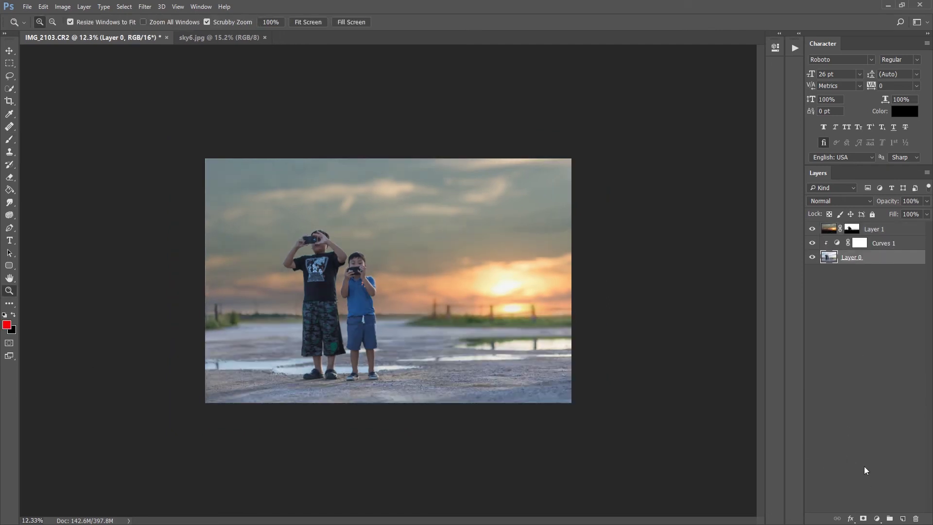
# Add a Curves adjustment layer with the curve pulled down to darken the image.
pyautogui.click(876, 519)
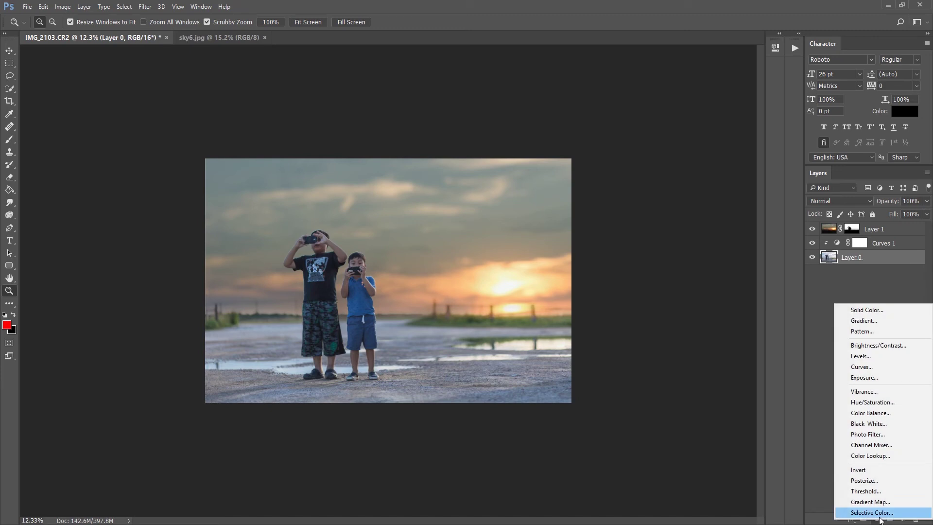
pyautogui.click(867, 369)
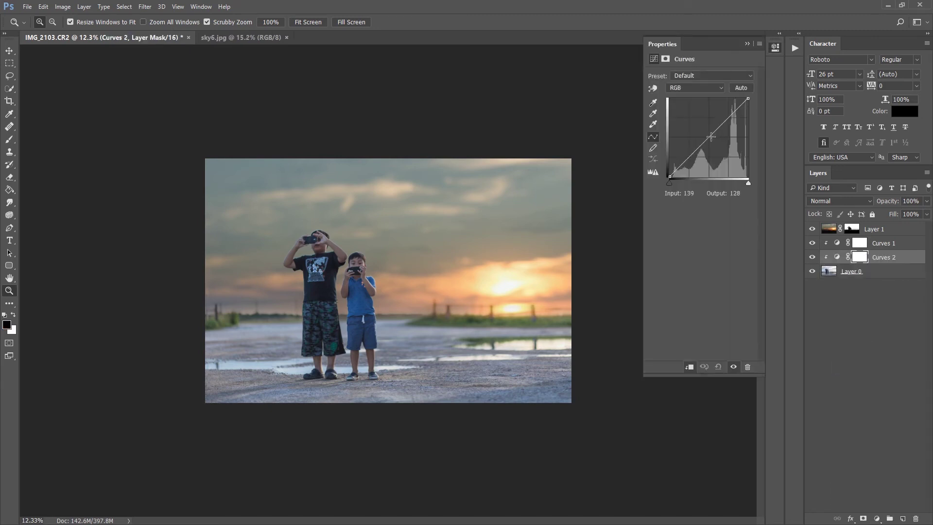
pyautogui.moveTo(708, 139); pyautogui.dragTo(709, 146)
pyautogui.click(748, 44)
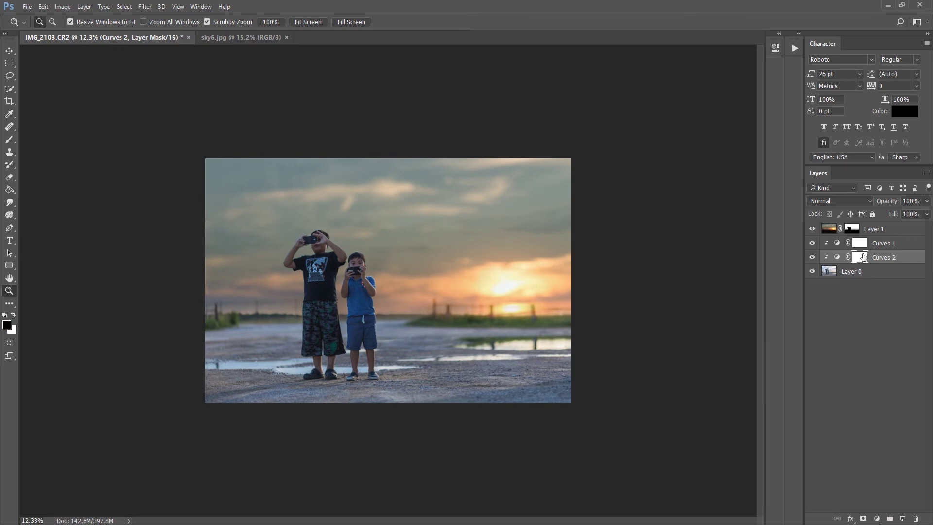
# Invert the Curves mask and paint white so the darkening applies only to the ground.
pyautogui.hotkey('ctrl', 'i')
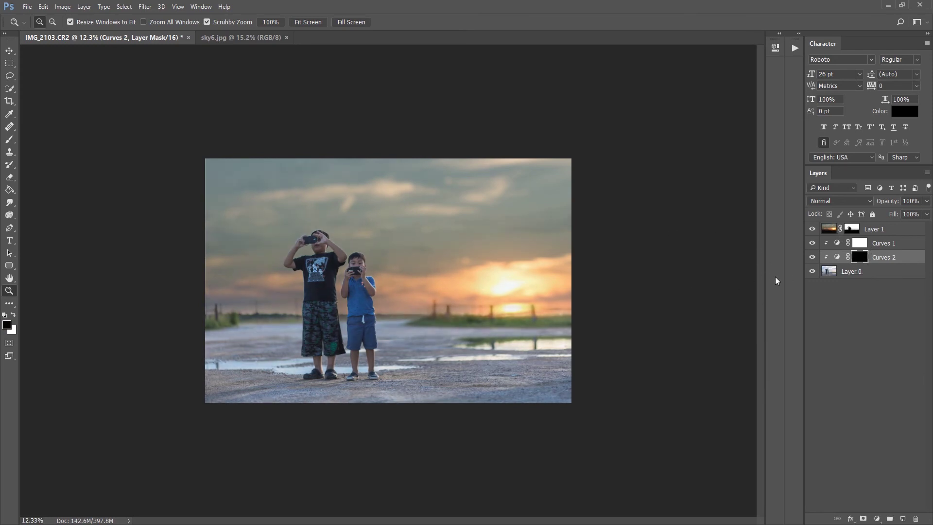
pyautogui.press('b')
pyautogui.press('x')
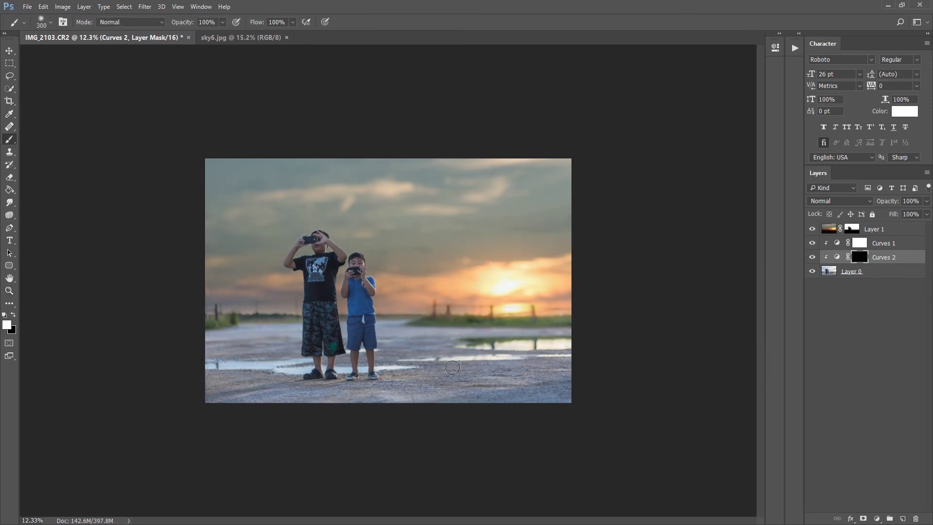
pyautogui.press(']')
pyautogui.press(']')
pyautogui.press(']')
pyautogui.moveTo(452, 389)
pyautogui.mouseDown()
pyautogui.moveTo(506, 367)
pyautogui.moveTo(410, 334)
pyautogui.moveTo(257, 327)
pyautogui.moveTo(300, 368)
pyautogui.mouseUp()
pyautogui.press('[')
pyautogui.press('[')
pyautogui.press('[')
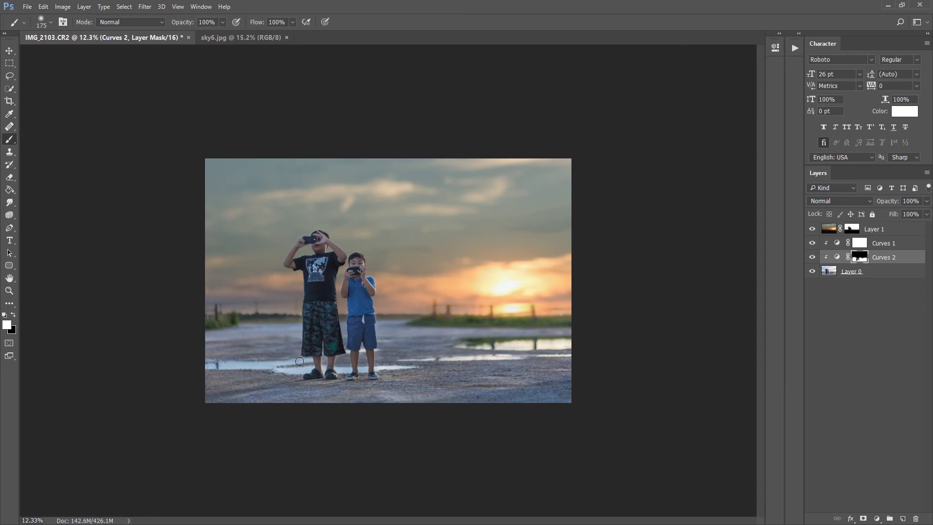
pyautogui.press('[')
pyautogui.press('[')
# Set the sky layer (Layer 1) to 81% opacity and save the image.
pyautogui.click(875, 230)
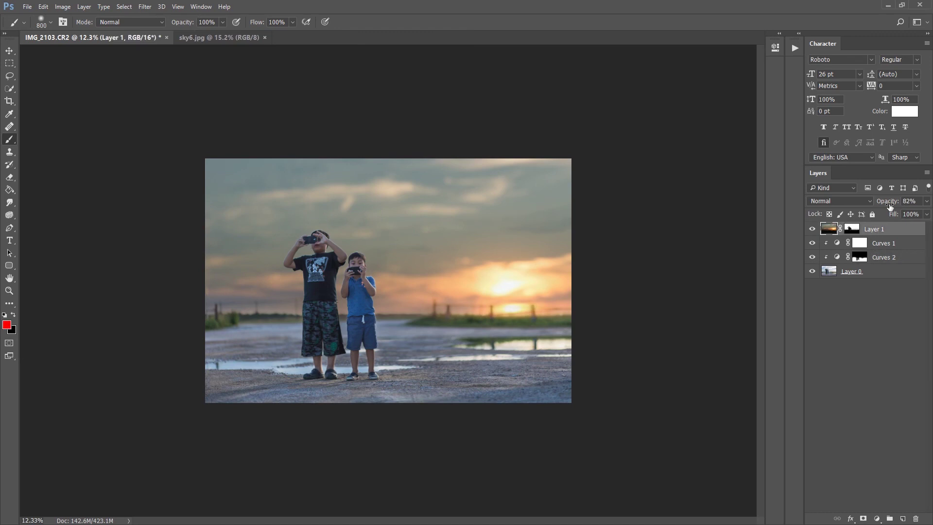
pyautogui.moveTo(889, 204)
pyautogui.mouseDown()
pyautogui.moveTo(891, 213)
pyautogui.moveTo(879, 213)
pyautogui.mouseUp()
pyautogui.write('81')
pyautogui.click(28, 8)
pyautogui.click(44, 107)
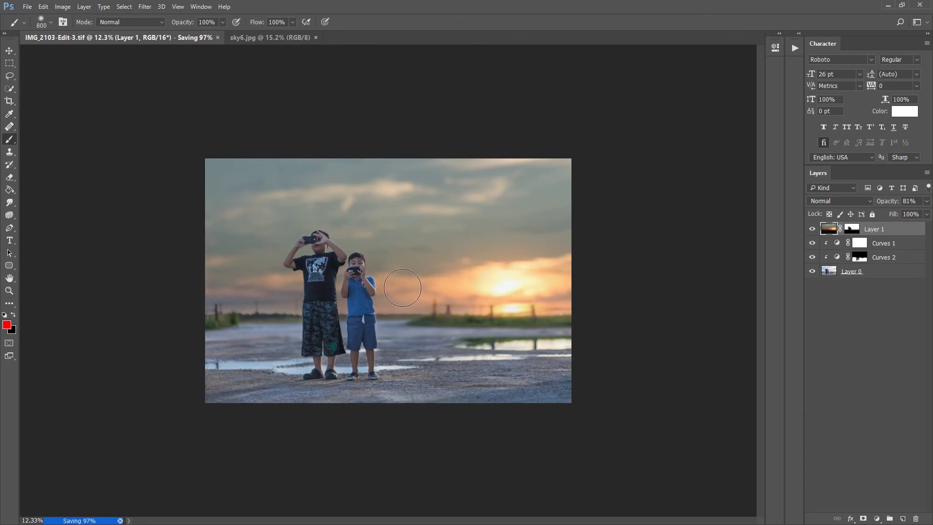
# In Lightroom, set the photo's Tint to +7.
pyautogui.hotkey('alt', 'Tab')
pyautogui.write('7')
pyautogui.press('Return')
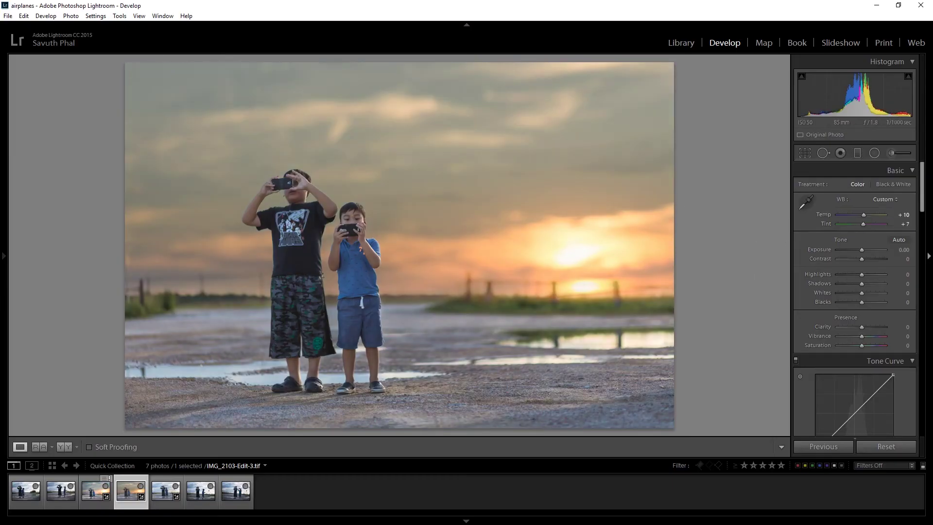
# Set Highlights to +100, Clarity to +10 and Vibrance to +30.
pyautogui.scroll(-2, 870, 240)
pyautogui.moveTo(862, 221); pyautogui.dragTo(930, 235)
pyautogui.write('10')
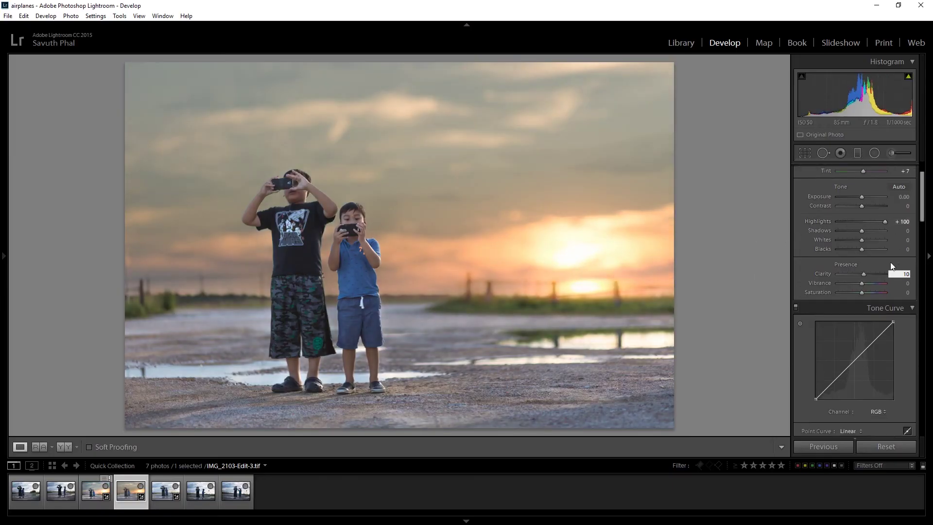
pyautogui.press('Tab')
pyautogui.write('30')
pyautogui.press('Return')
# Add a tone curve point and brighten Red (+3) and Orange (+13) luminance.
pyautogui.scroll(-2, 870, 273)
pyautogui.click(854, 295)
pyautogui.moveTo(874, 278); pyautogui.dragTo(875, 274)
pyautogui.scroll(-5, 855, 292)
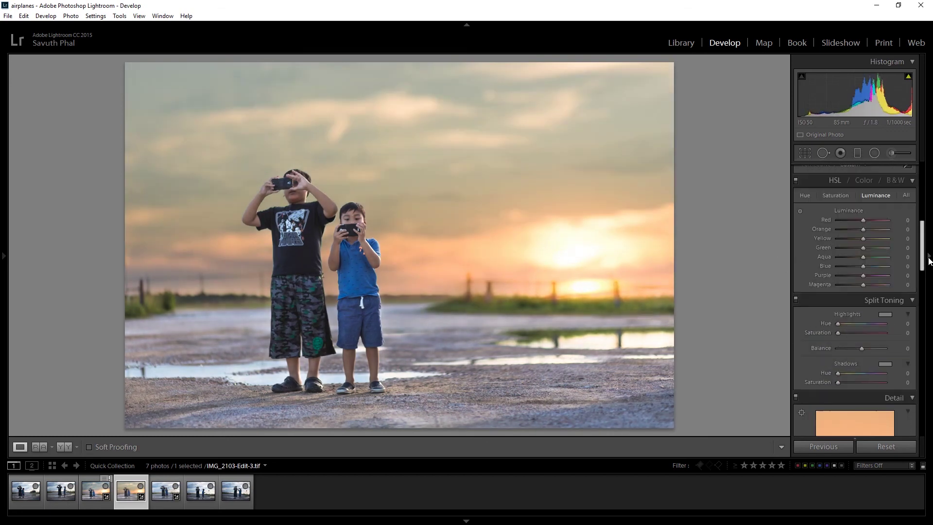
pyautogui.click(799, 268)
pyautogui.moveTo(367, 243); pyautogui.dragTo(366, 233)
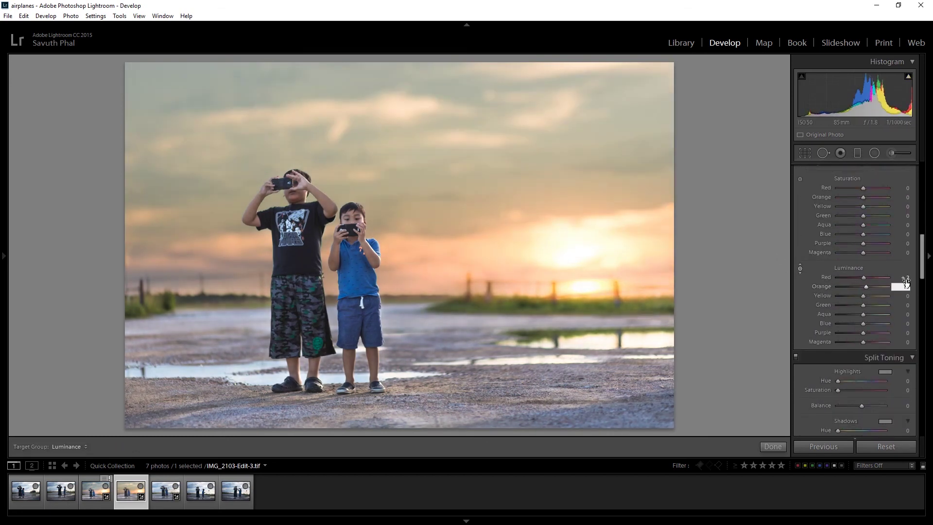
# Split-tone the highlights with blue hue 215 at saturation 8 and balance +24.
pyautogui.scroll(4, 816, 312)
pyautogui.scroll(1, 816, 312)
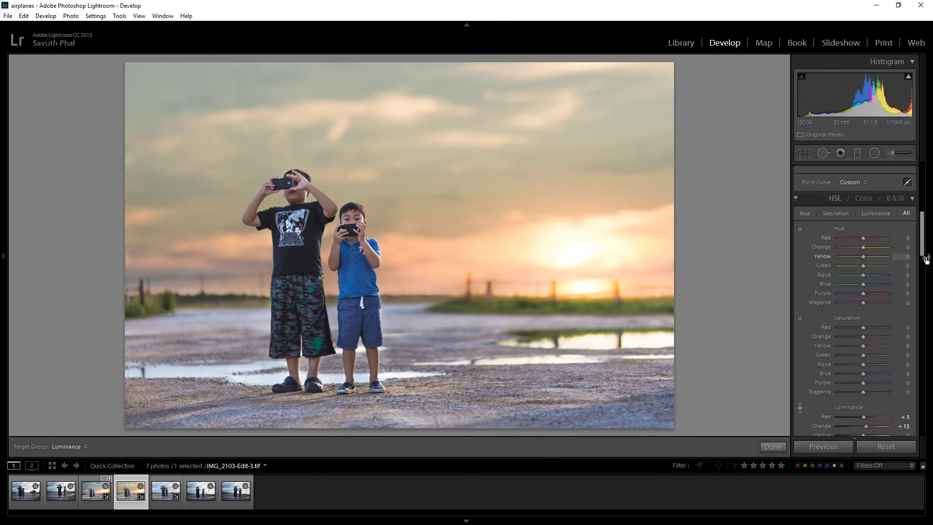
pyautogui.moveTo(923, 261); pyautogui.dragTo(925, 291)
pyautogui.scroll(1, 884, 272)
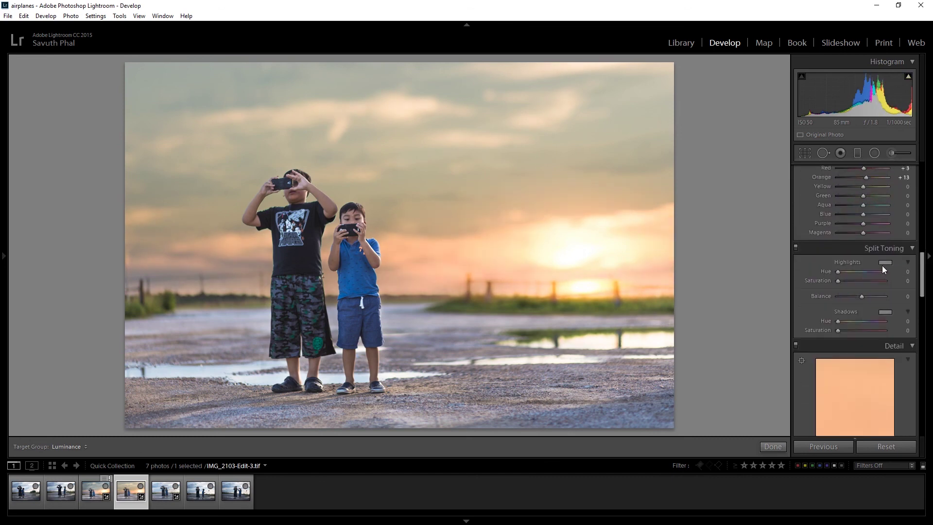
pyautogui.click(885, 262)
pyautogui.click(792, 301)
pyautogui.moveTo(798, 318); pyautogui.dragTo(794, 317)
pyautogui.click(885, 312)
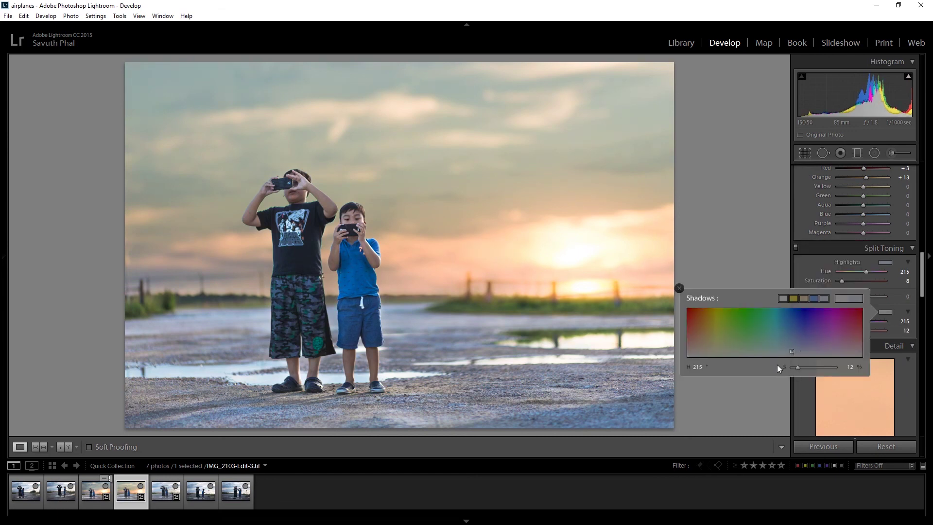
pyautogui.click(868, 299)
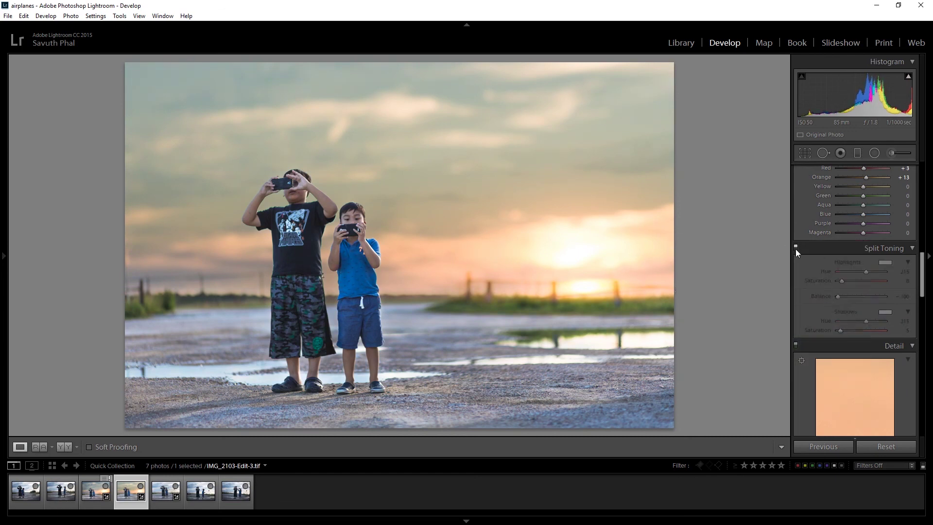
pyautogui.scroll(-10, 821, 319)
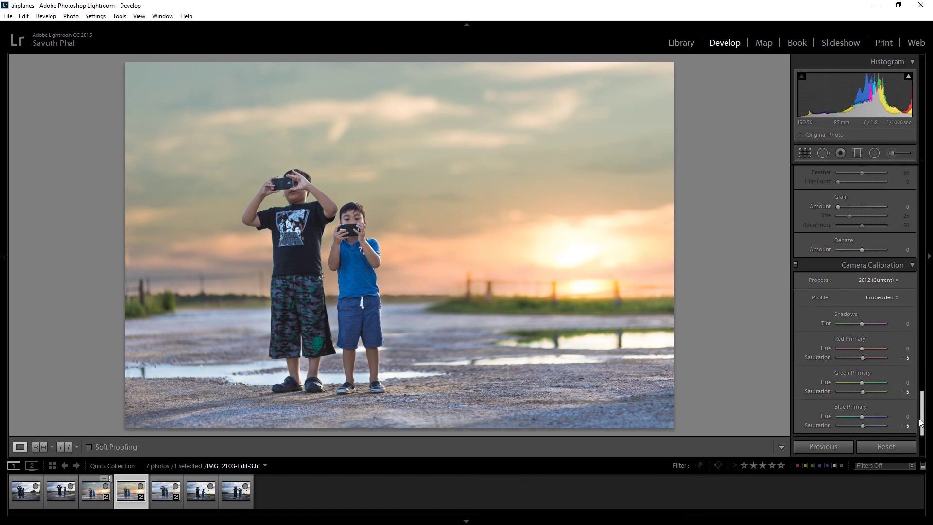
pyautogui.click(891, 153)
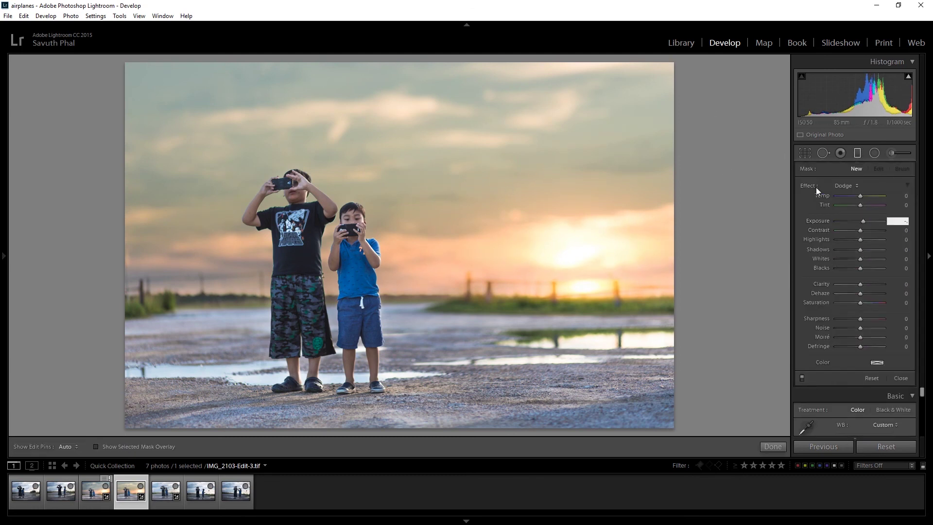
# Draw an angled Burn graduated filter darkening the sky.
pyautogui.click(846, 186)
pyautogui.moveTo(285, 174); pyautogui.dragTo(240, 199)
pyautogui.press('F7')
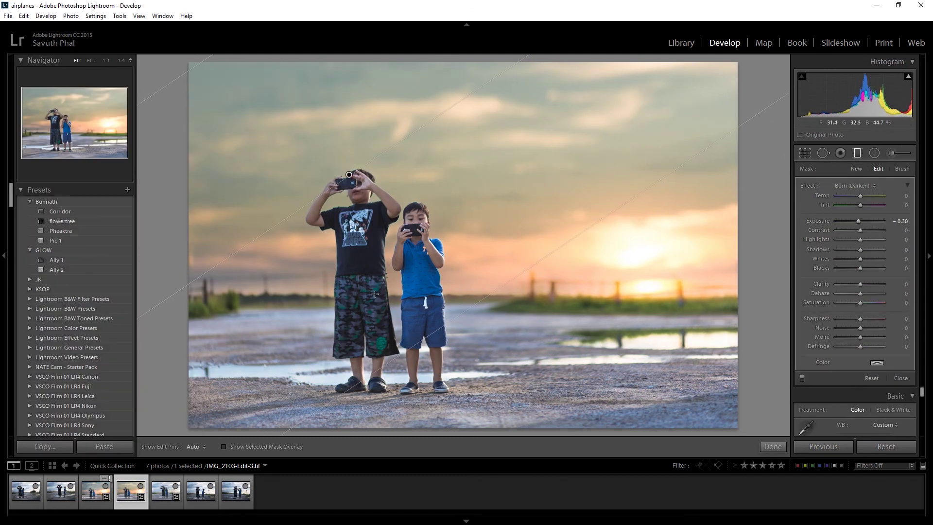
pyautogui.moveTo(349, 175); pyautogui.dragTo(321, 175)
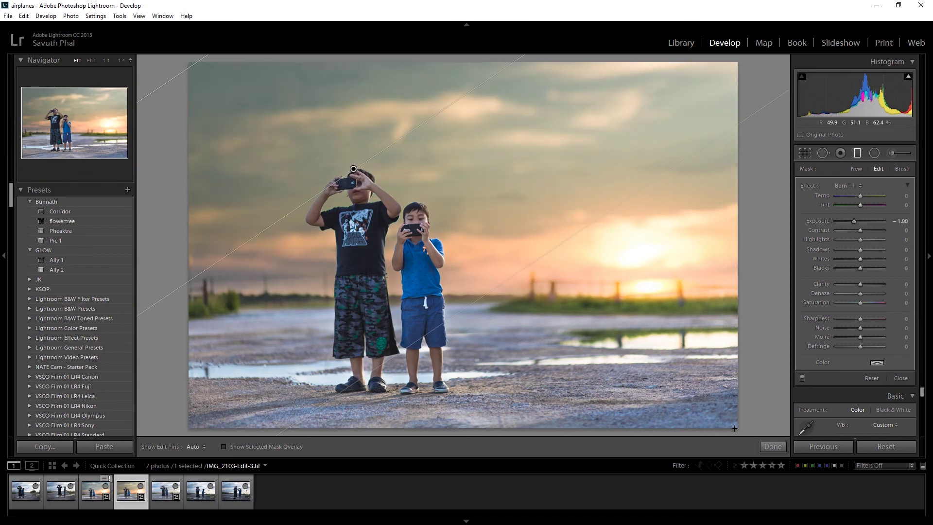
pyautogui.moveTo(735, 429); pyautogui.dragTo(643, 267)
# Add a second darkening gradient at -0.3 exposure, then brush the older boy slightly brighter.
pyautogui.moveTo(194, 423); pyautogui.dragTo(476, 170)
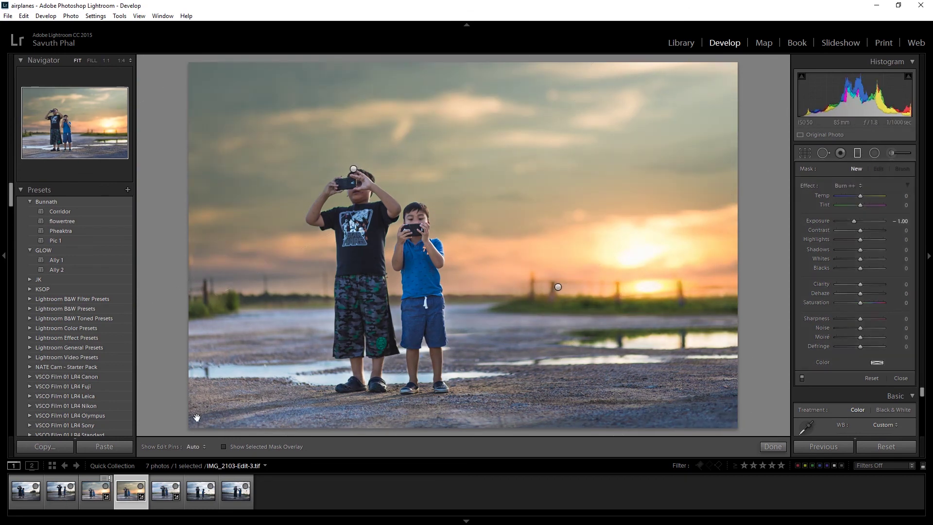
pyautogui.click(902, 221)
pyautogui.write('-.3')
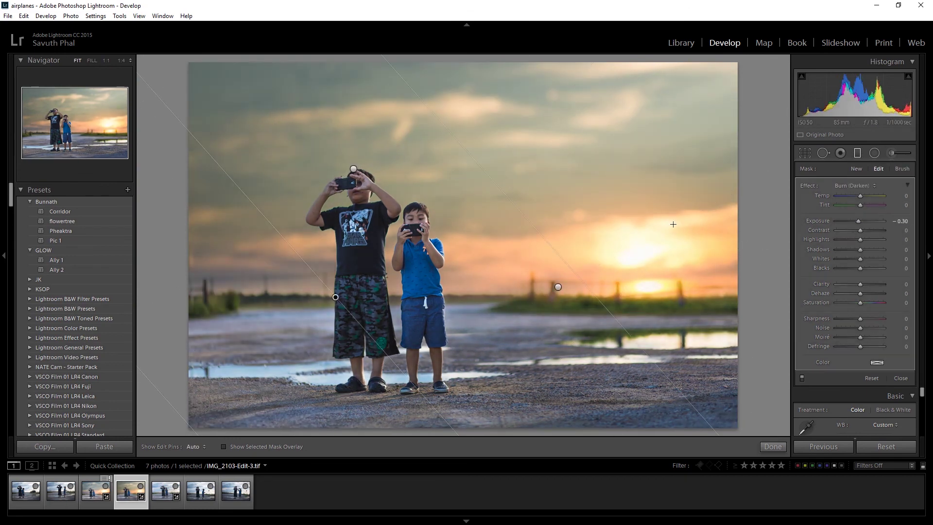
pyautogui.write('k')
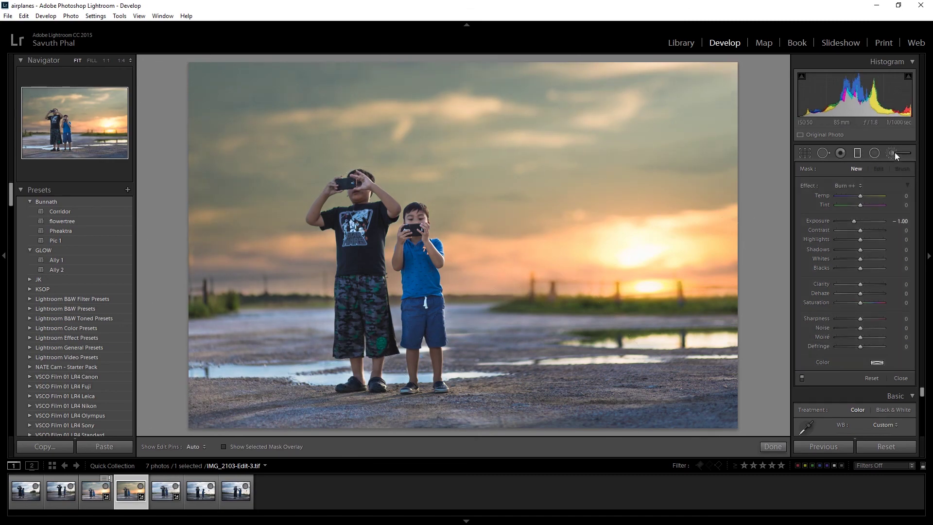
pyautogui.moveTo(350, 185); pyautogui.dragTo(364, 291)
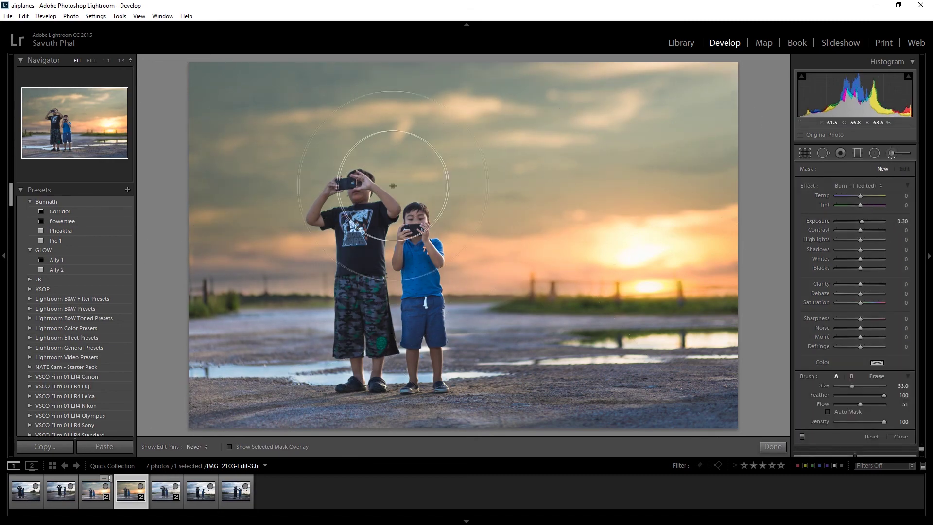